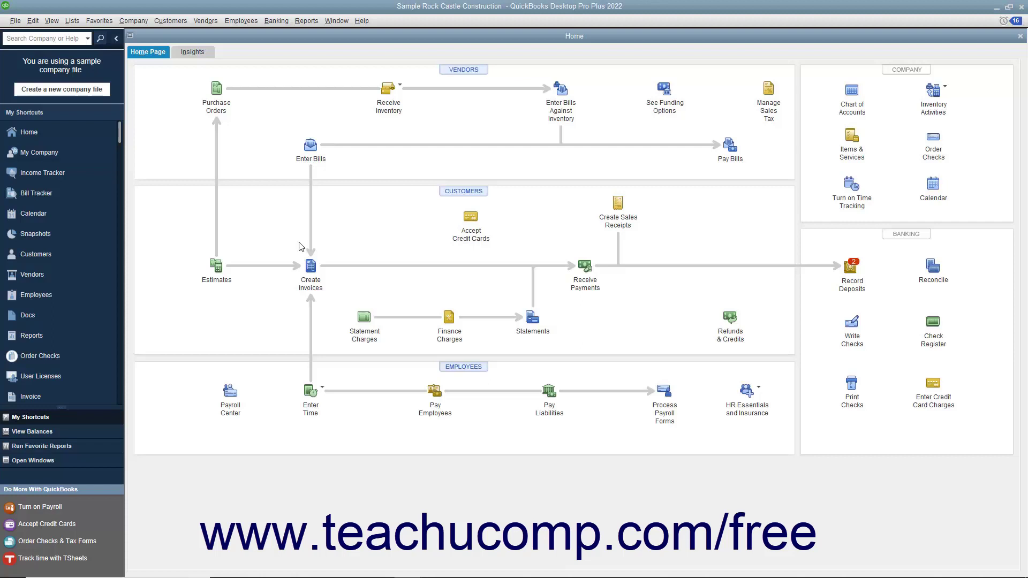
- Run the Open Invoices report for customers and look at its report modification settings without changing them
click(307, 21)
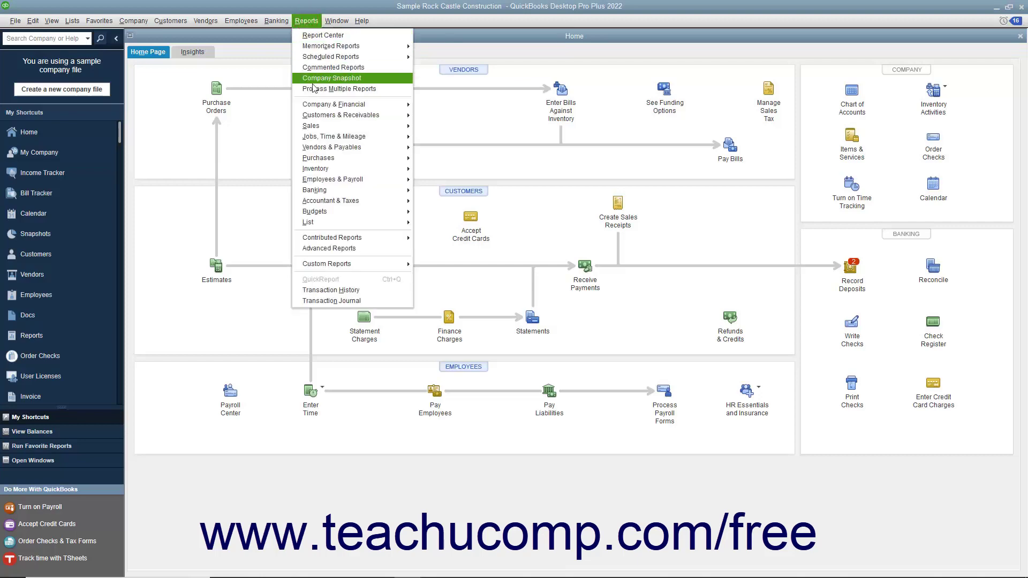
mouse_move(345, 110)
click(439, 159)
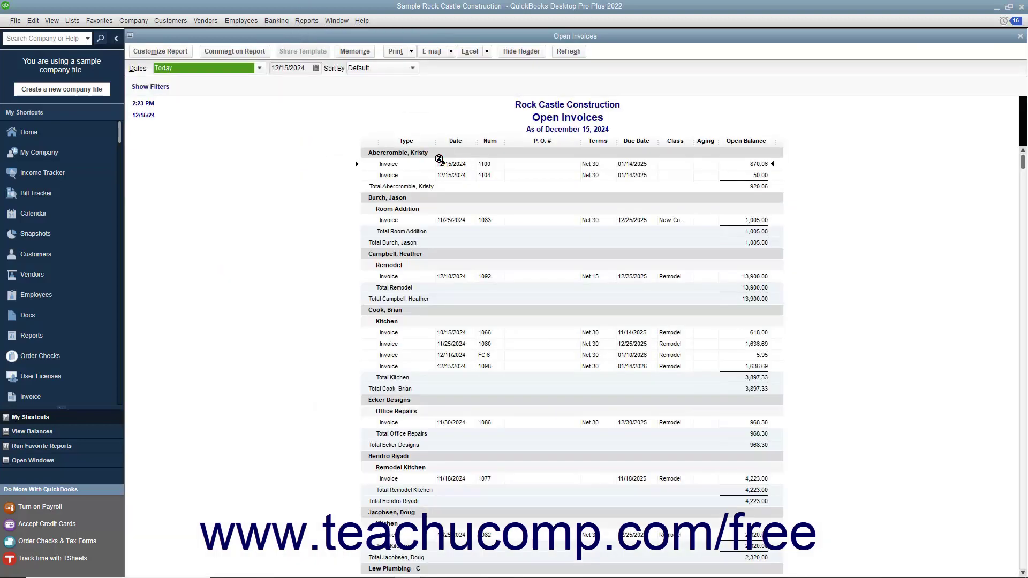
click(182, 52)
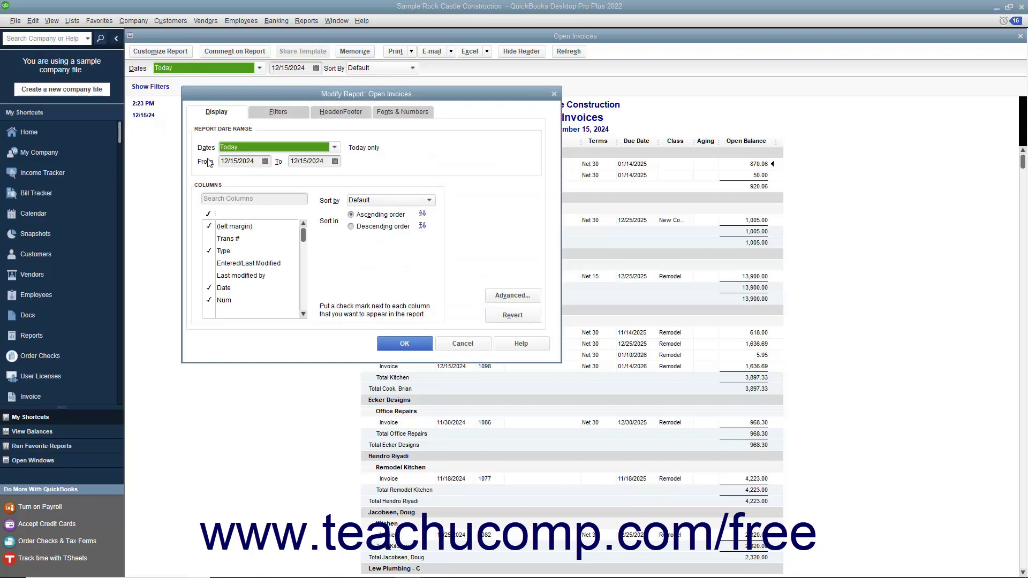
click(463, 343)
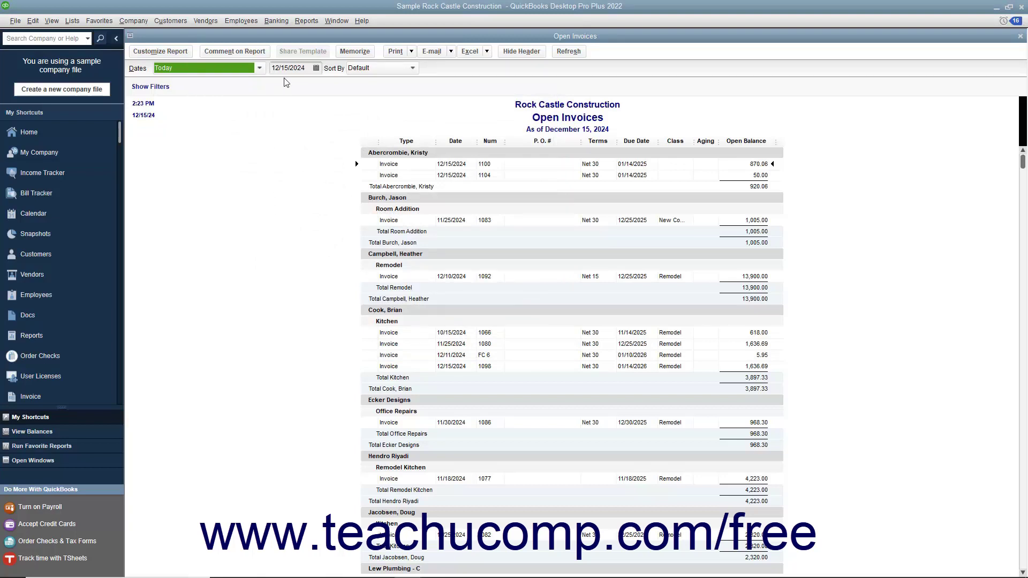
- Start a custom summary report, dismiss its modification settings, and close the report
click(306, 21)
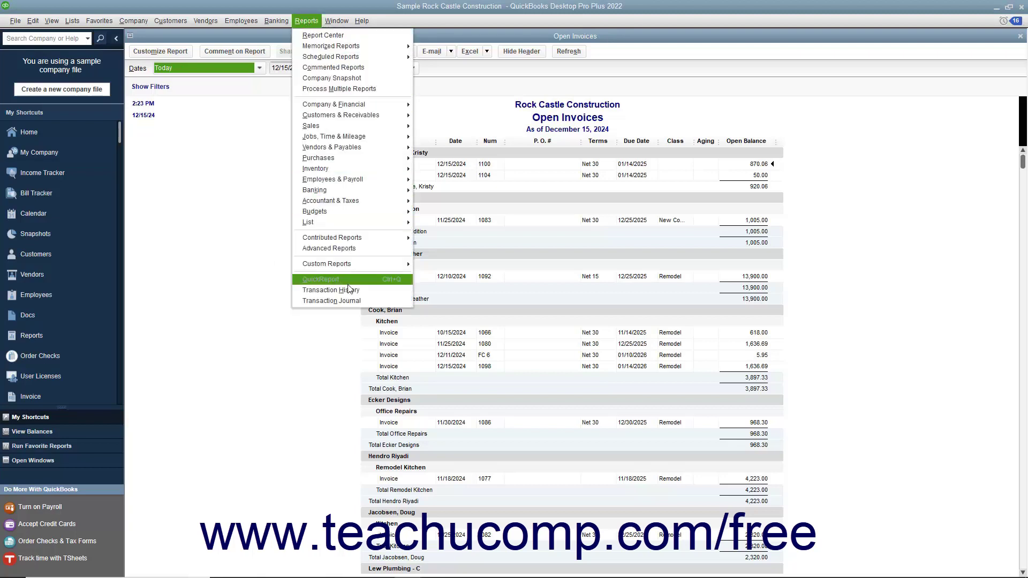
mouse_move(352, 266)
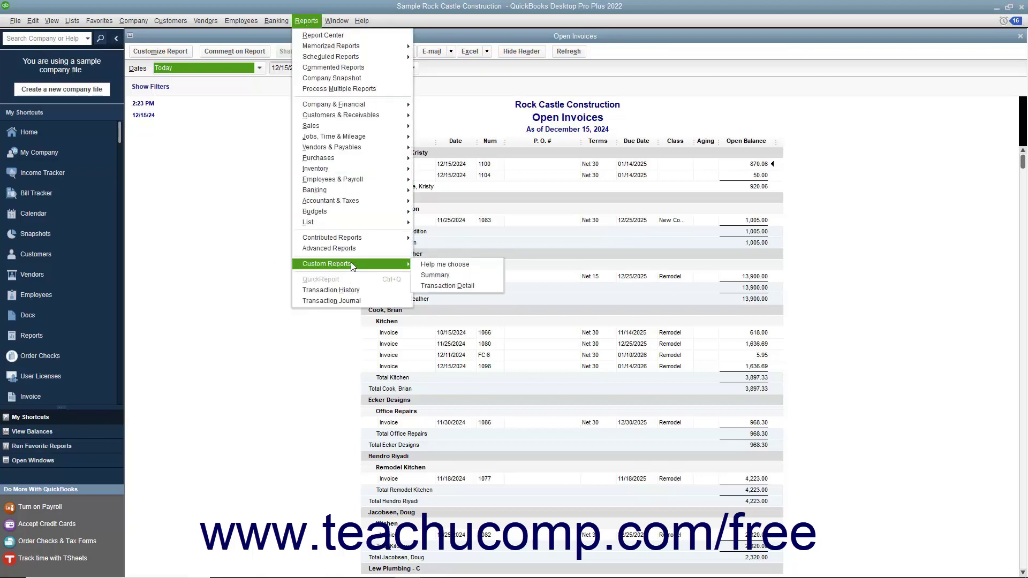
click(433, 278)
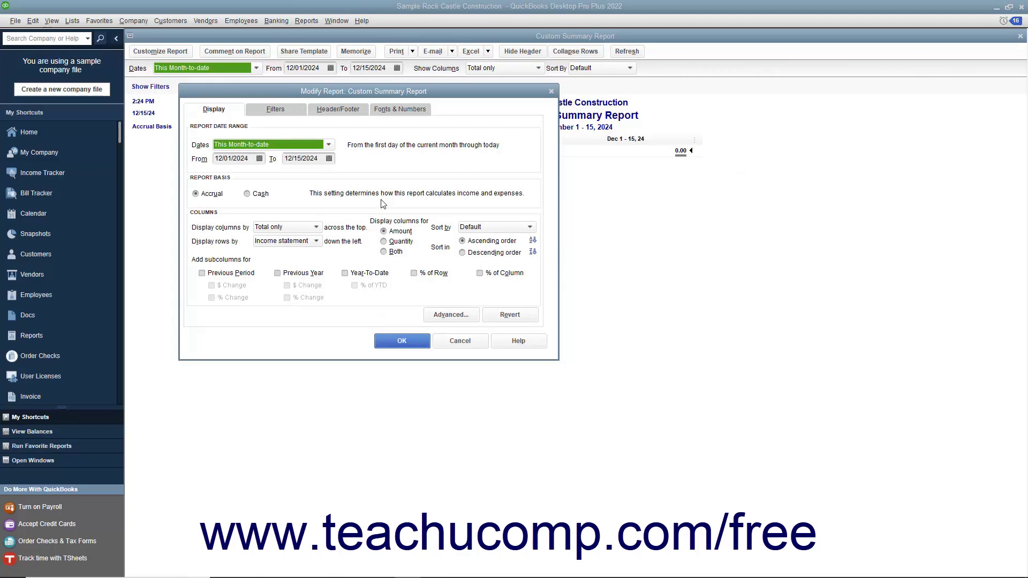
click(467, 344)
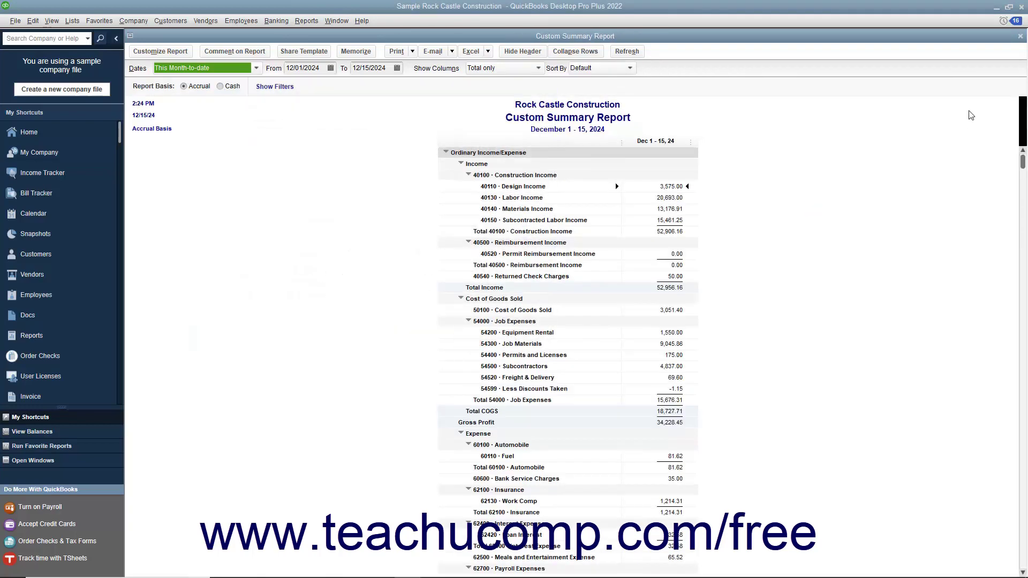
click(1020, 36)
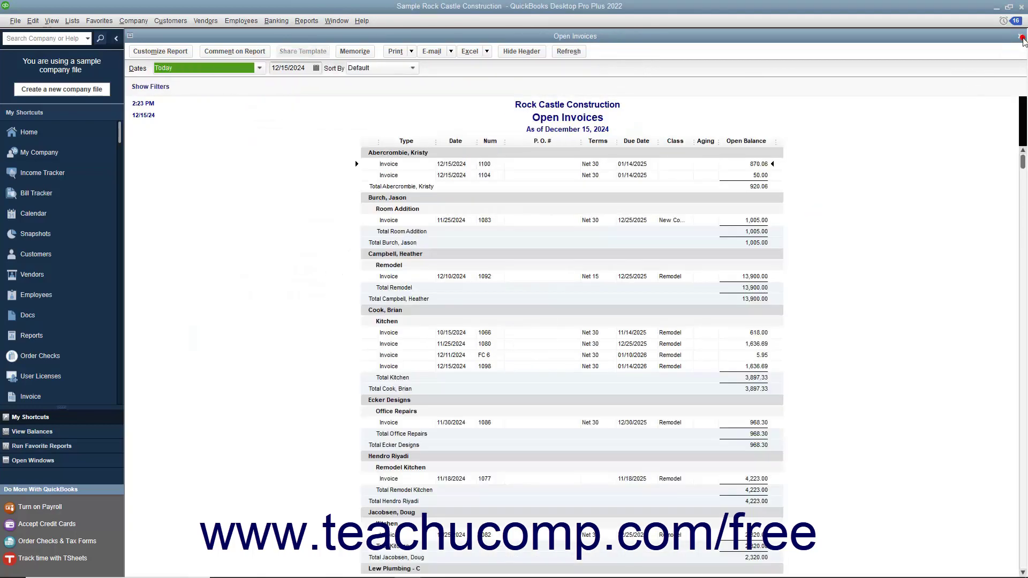
- Examine the Display, Filters, Header/Footer and Fonts & Numbers settings available for modifying the Open Invoices report
click(176, 50)
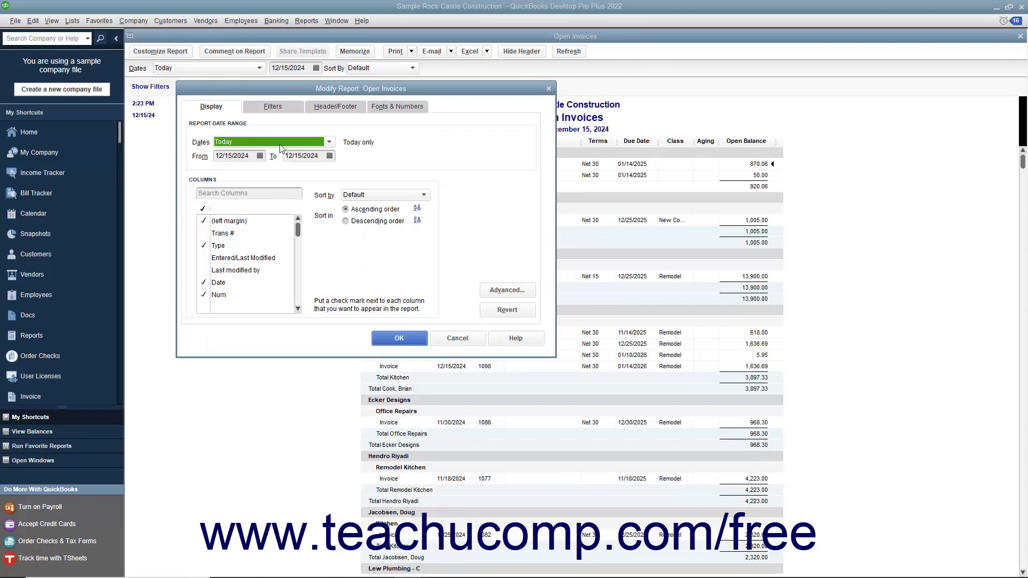
click(218, 106)
click(281, 109)
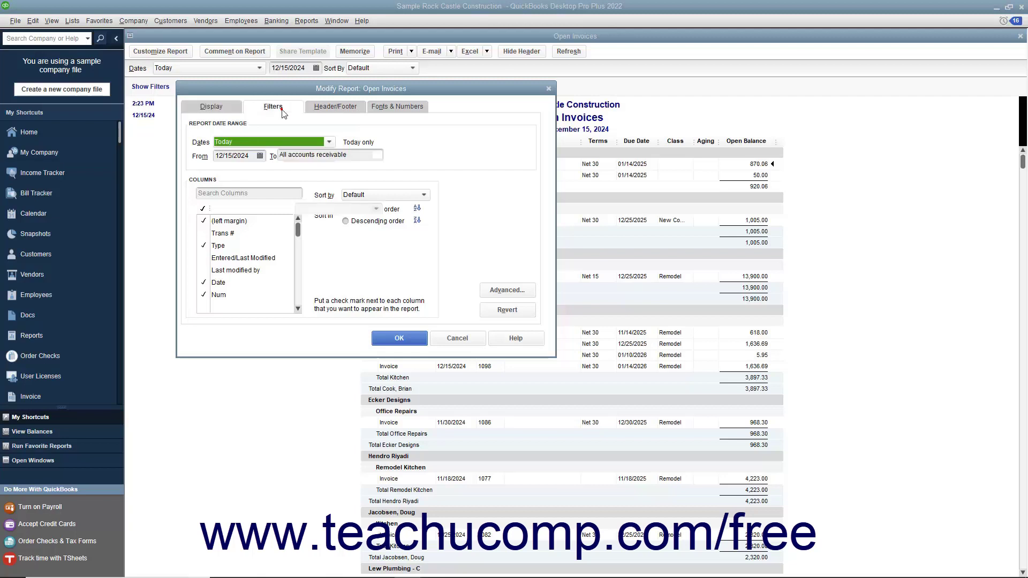
click(339, 106)
click(402, 106)
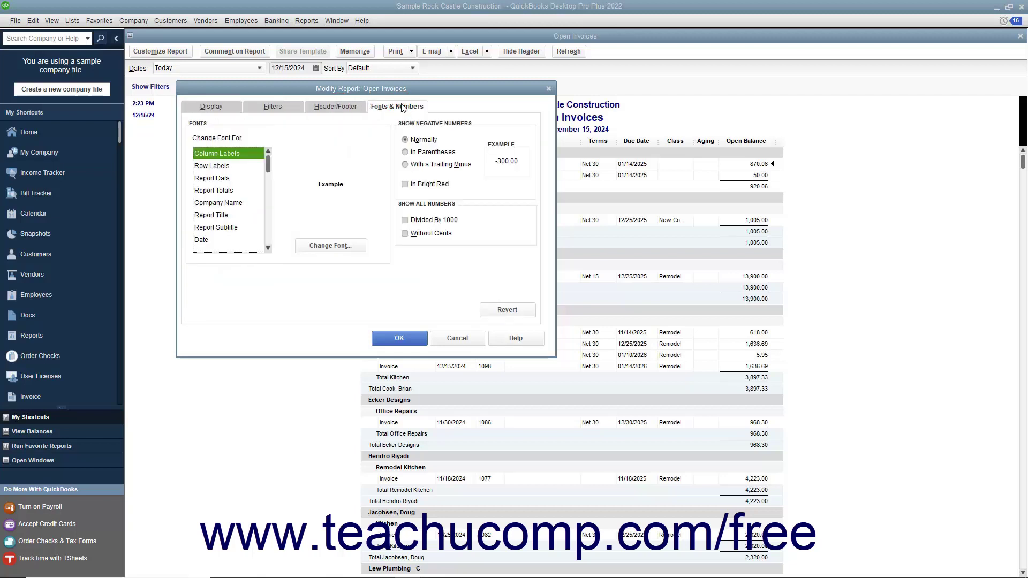
click(230, 108)
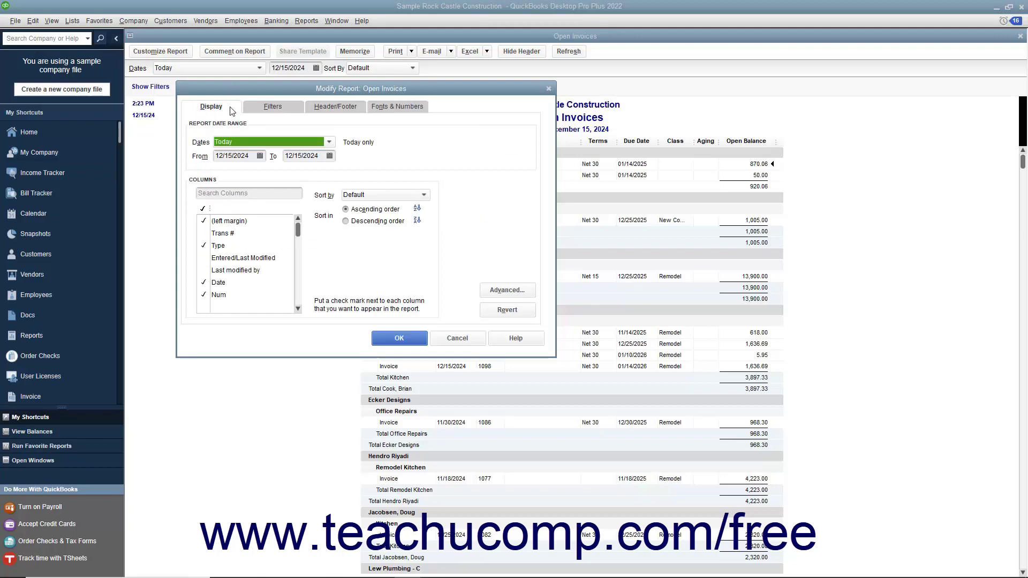
click(268, 110)
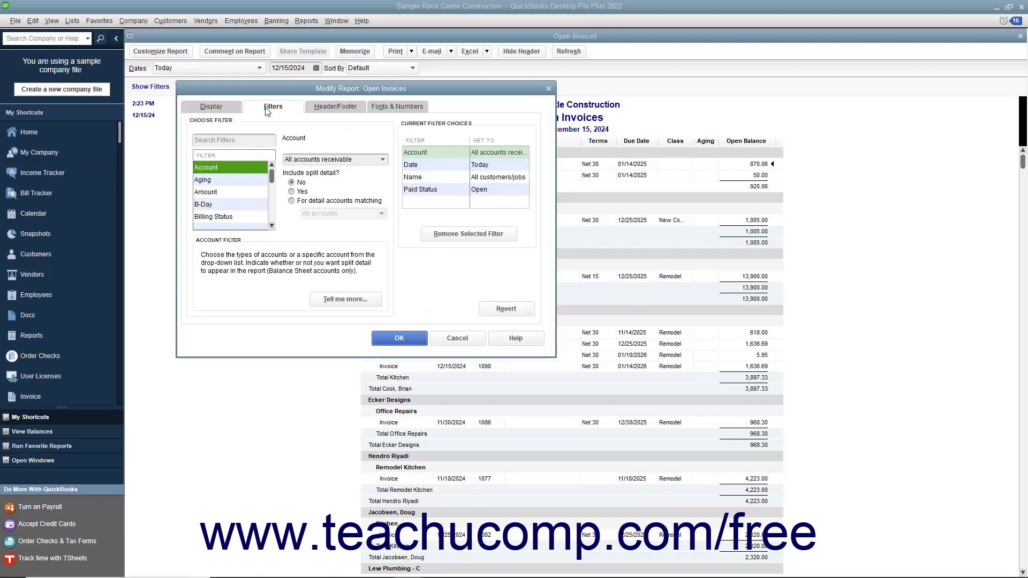
click(226, 106)
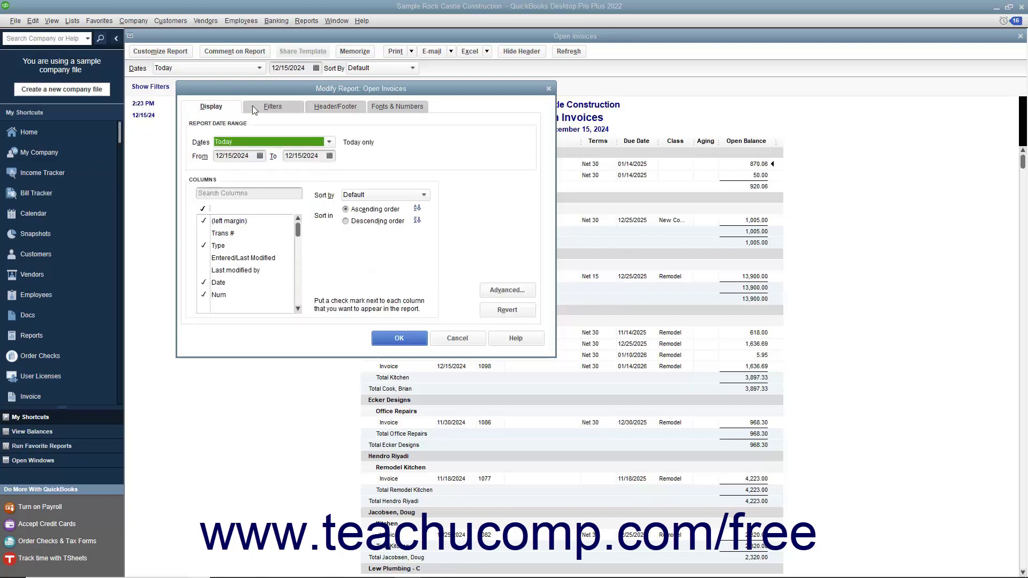
click(332, 107)
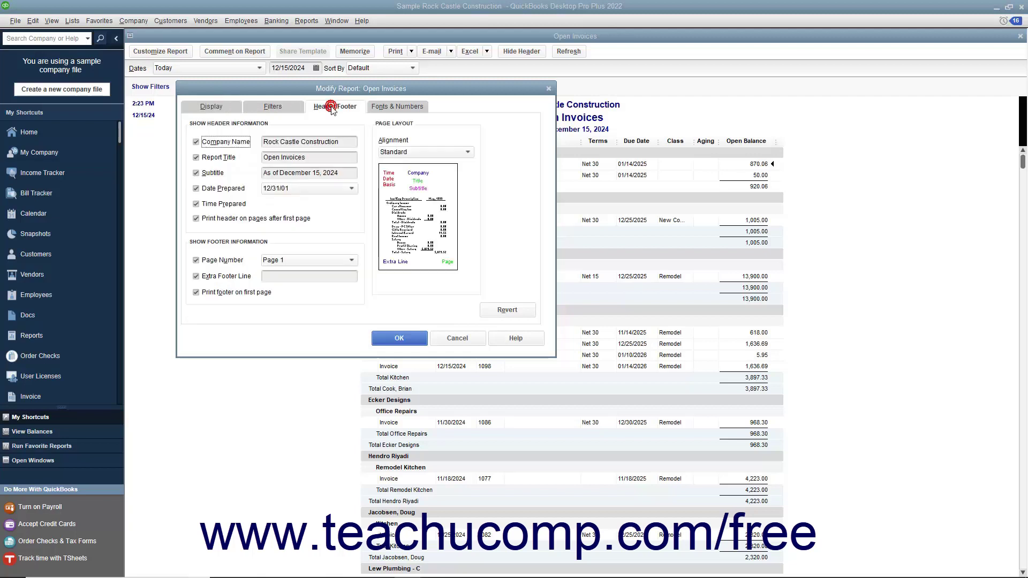
click(382, 109)
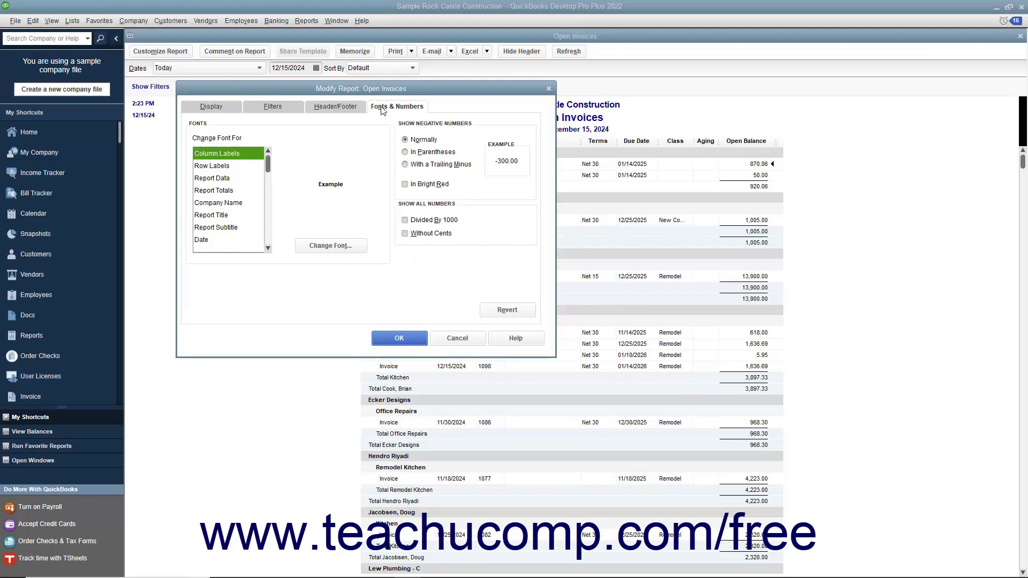
click(226, 107)
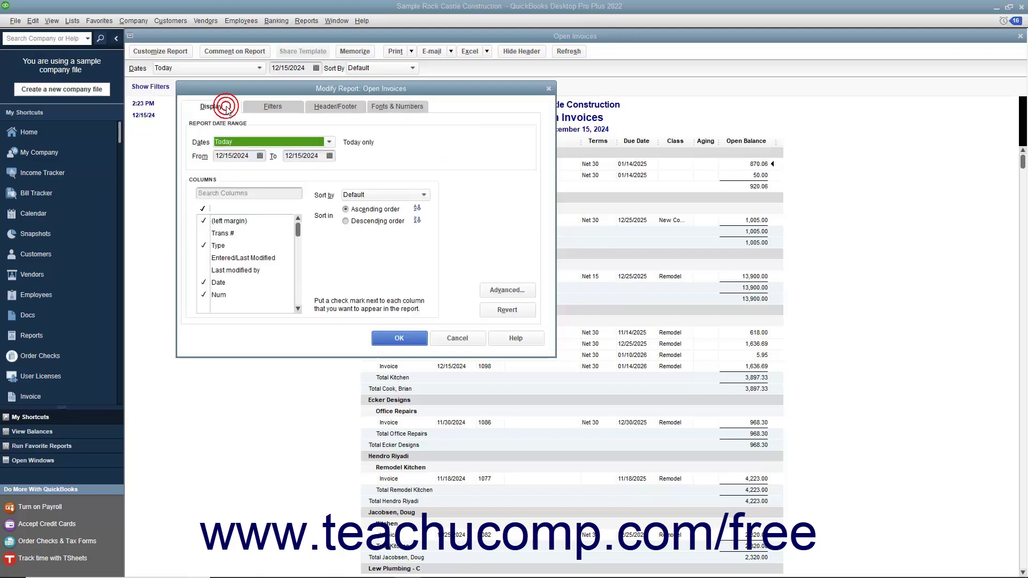
- Examine the preset date ranges and the From and To dates for the Open Invoices report
click(329, 142)
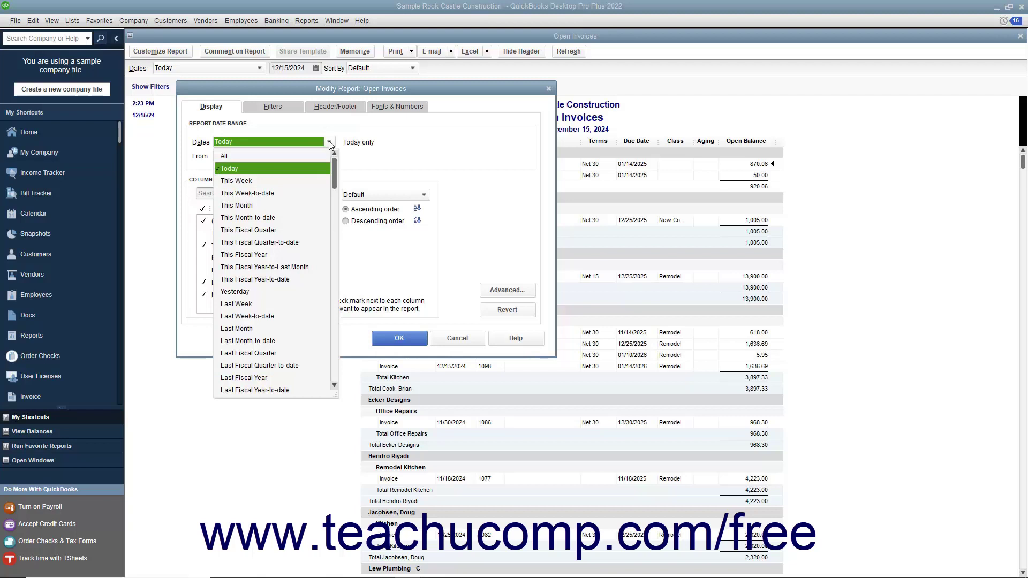
click(329, 142)
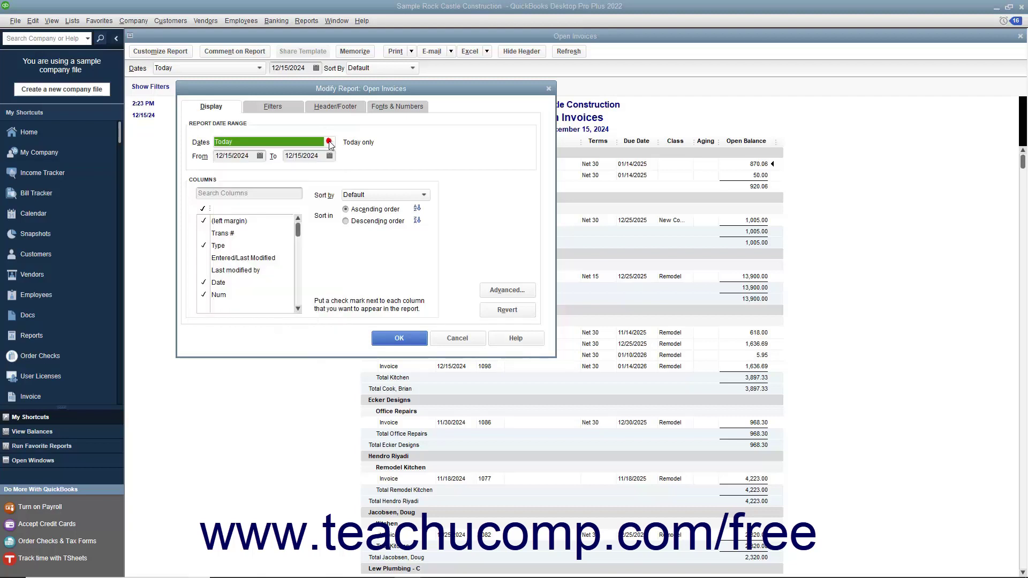
click(245, 155)
click(296, 156)
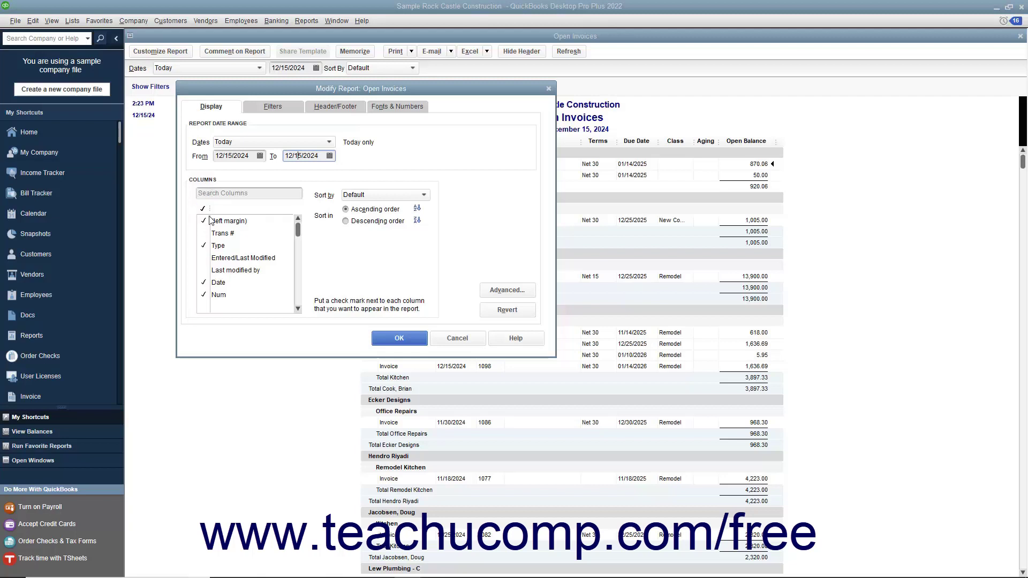
- Remove the Aging and Open Balance columns from the columns shown in the Open Invoices report
scroll(212, 262, down, 6)
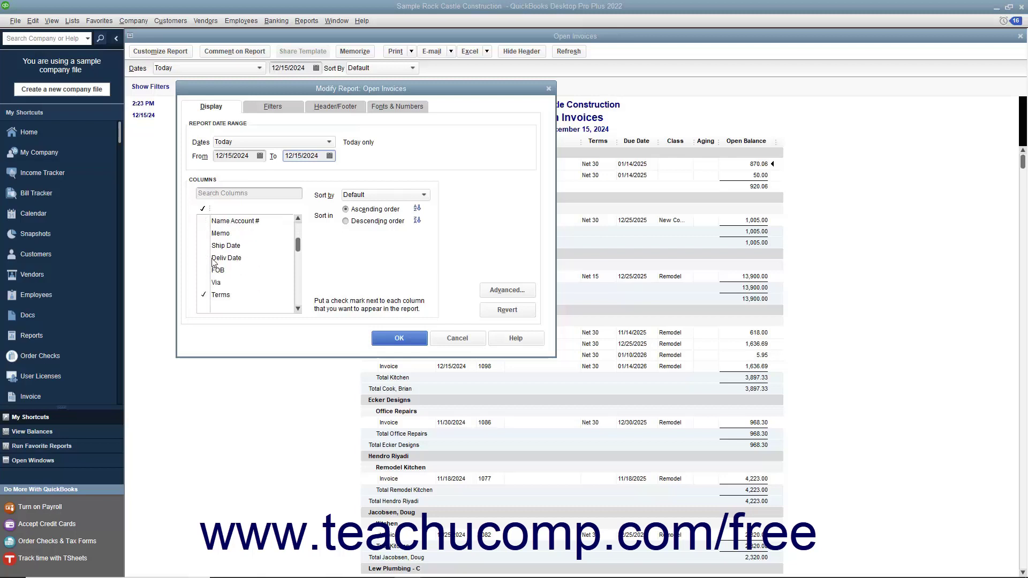
scroll(212, 262, down, 8)
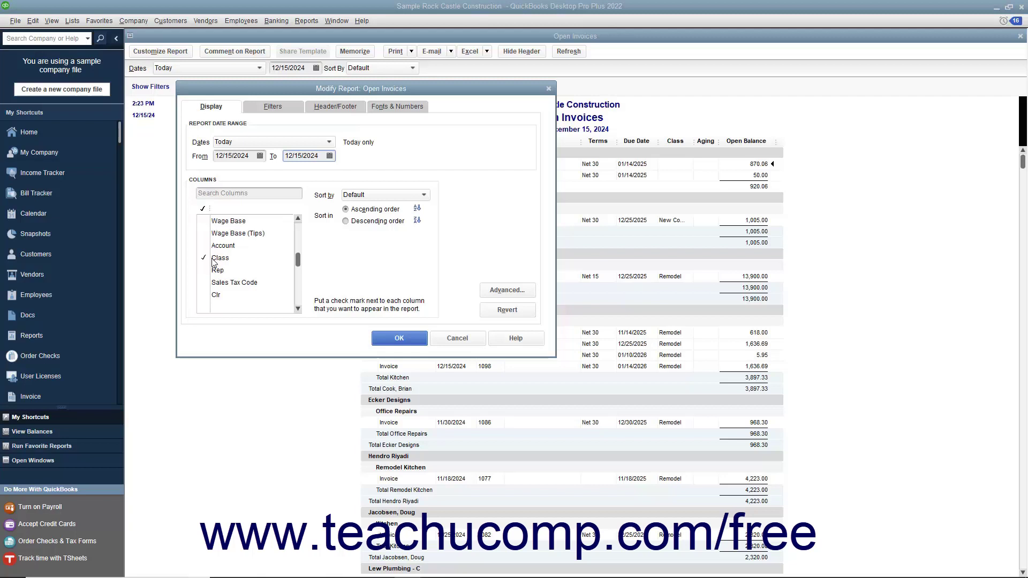
scroll(214, 262, down, 5)
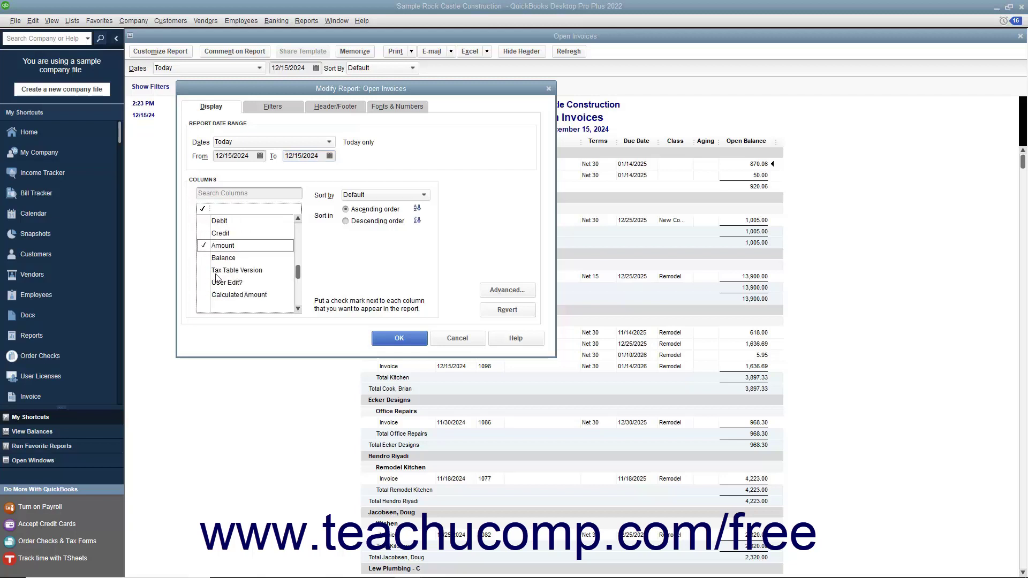
scroll(216, 276, up, 5)
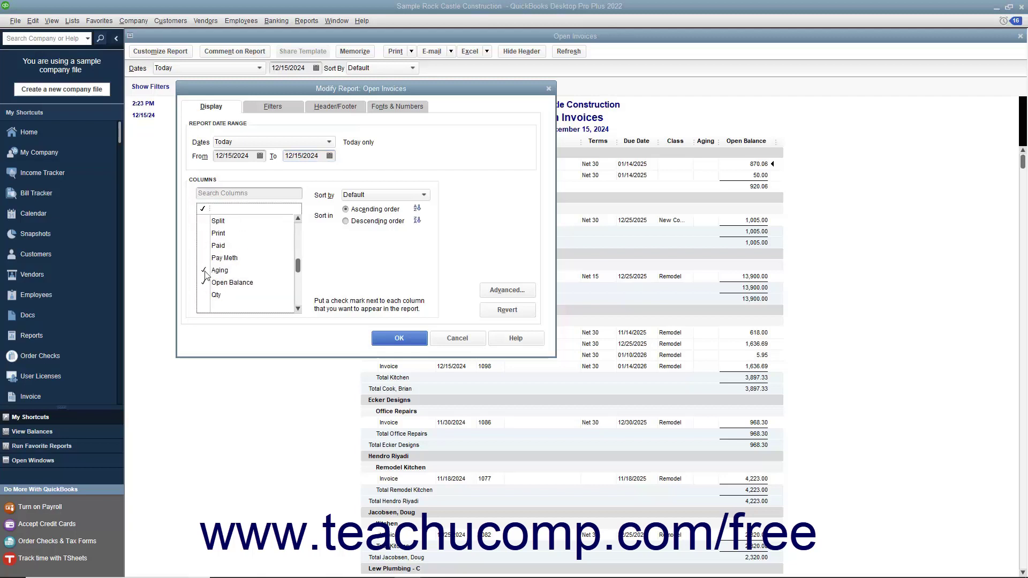
click(205, 270)
click(204, 282)
- Keep the Default sort in ascending order and accept the advanced options In Use and Current (faster)
click(422, 196)
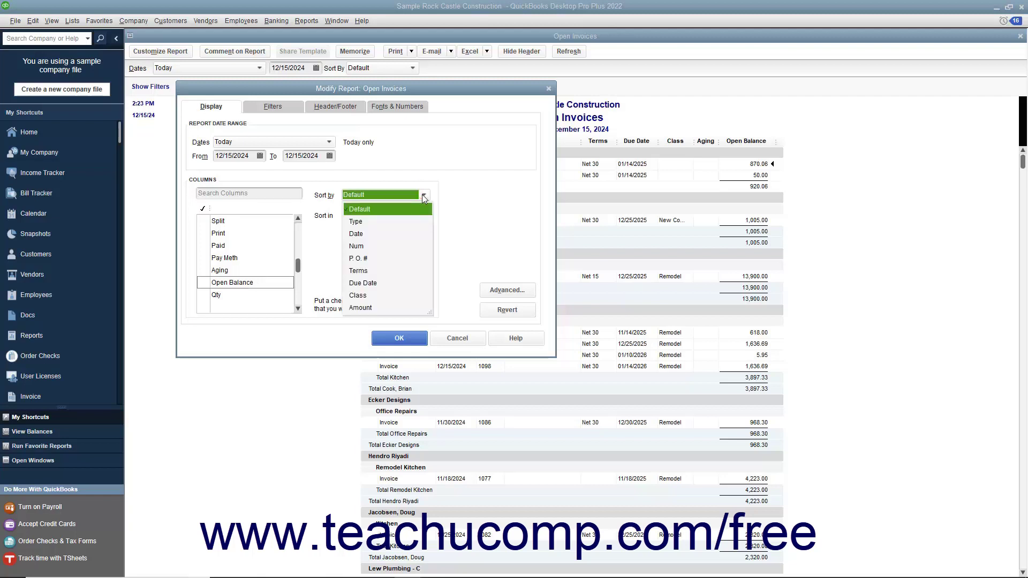
click(424, 197)
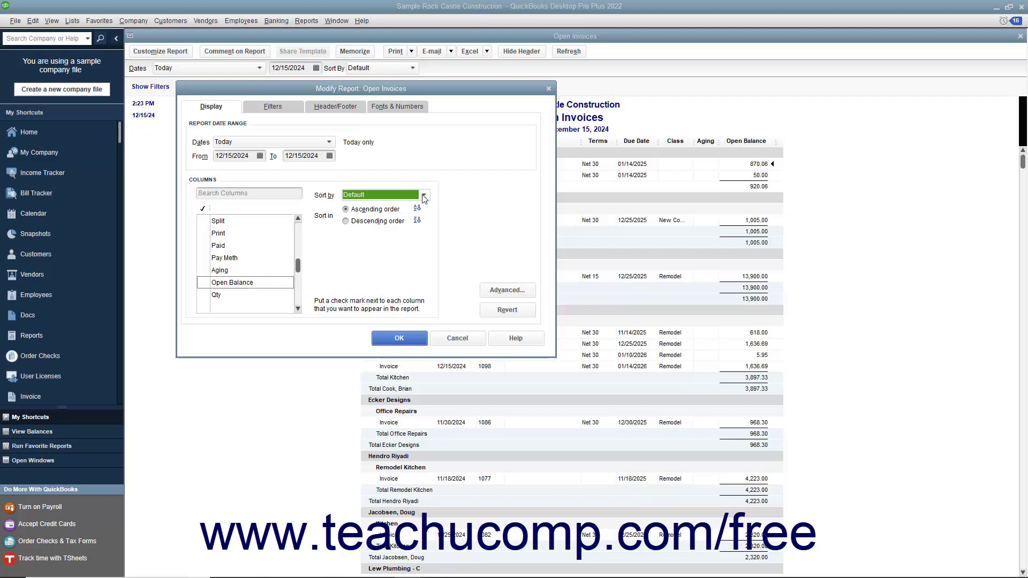
click(375, 209)
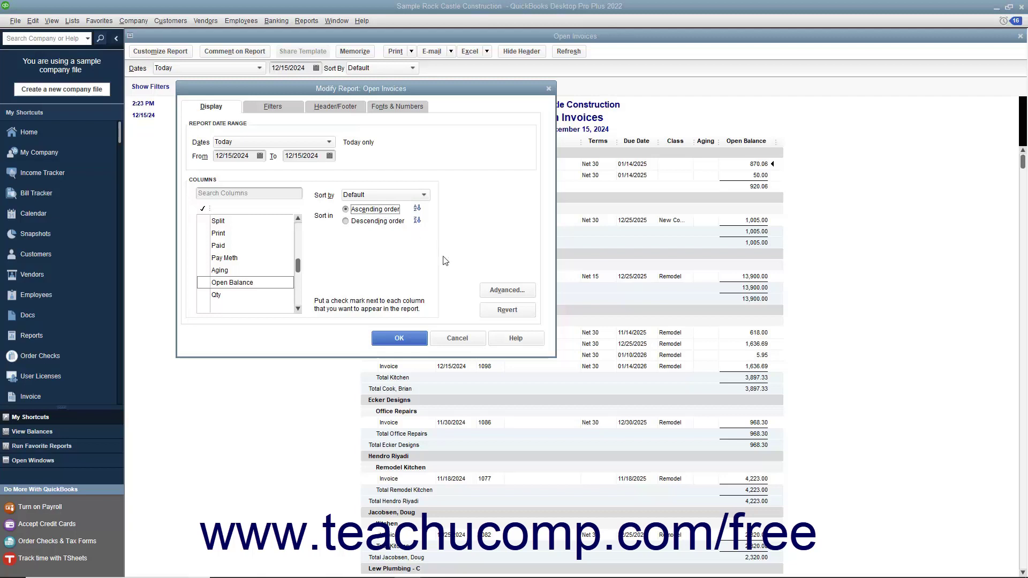
click(486, 291)
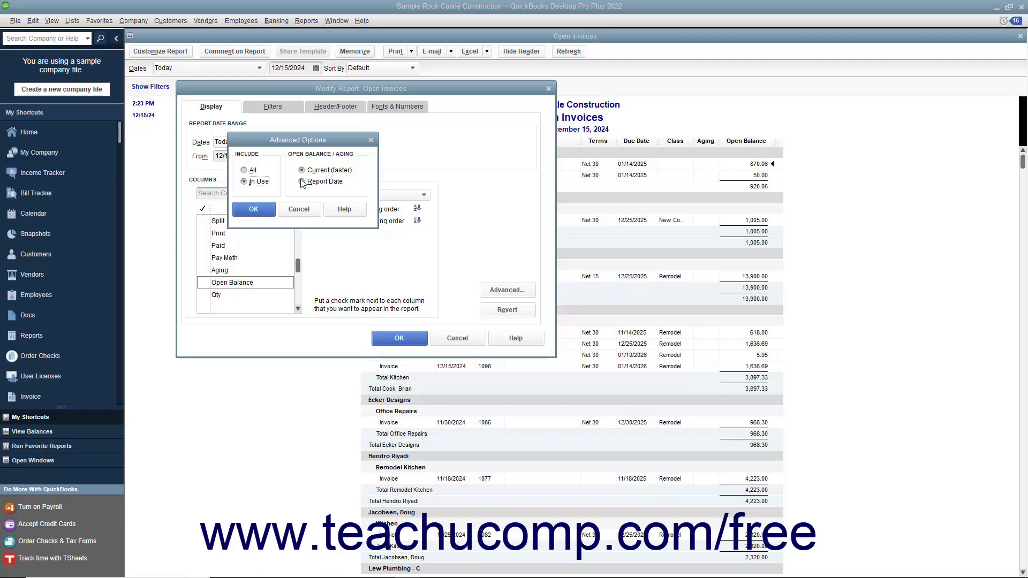
click(260, 213)
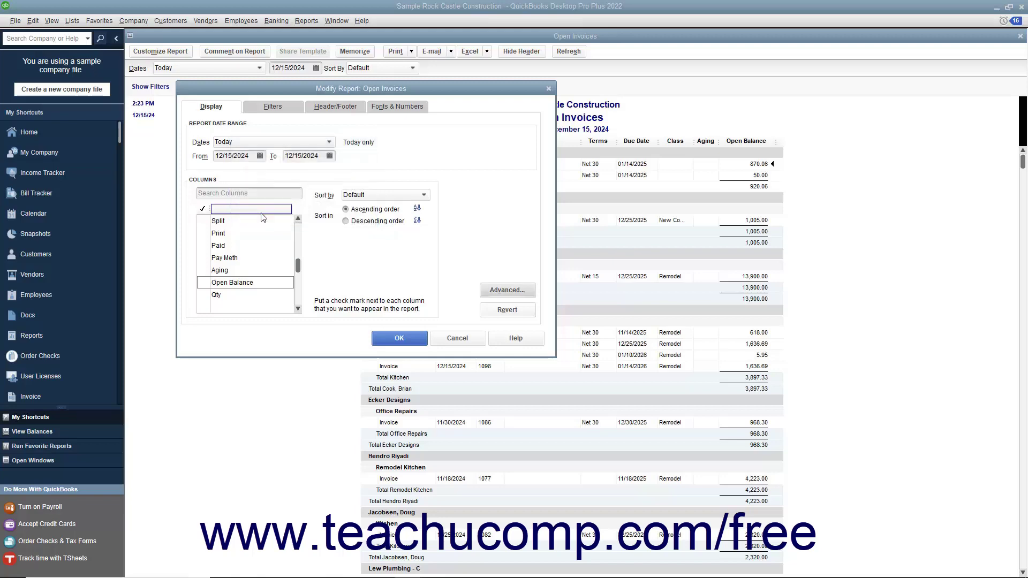
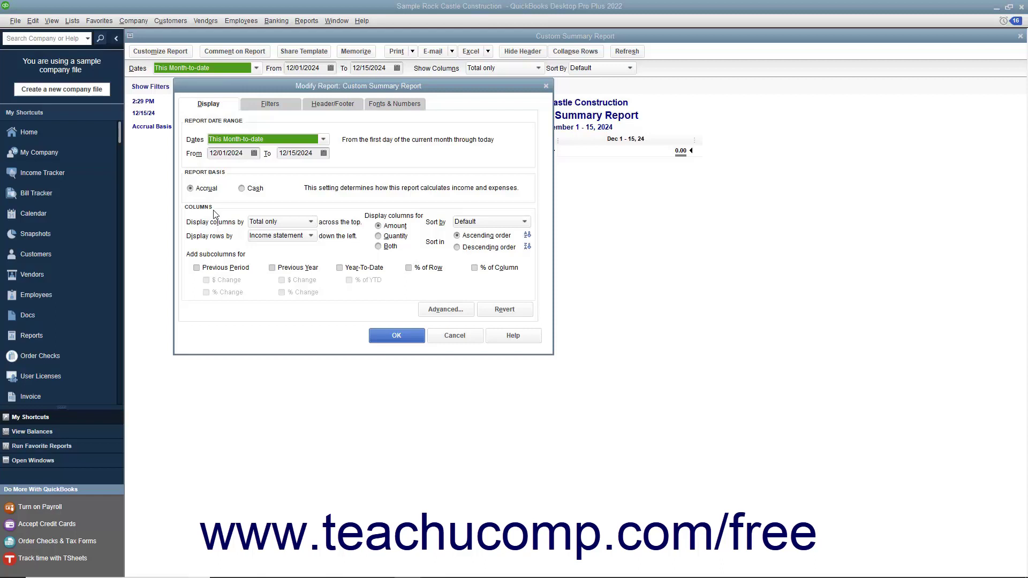
- Review the column display and sort choices for the custom summary report, keeping Total only, Amount and Default
click(255, 223)
click(255, 223)
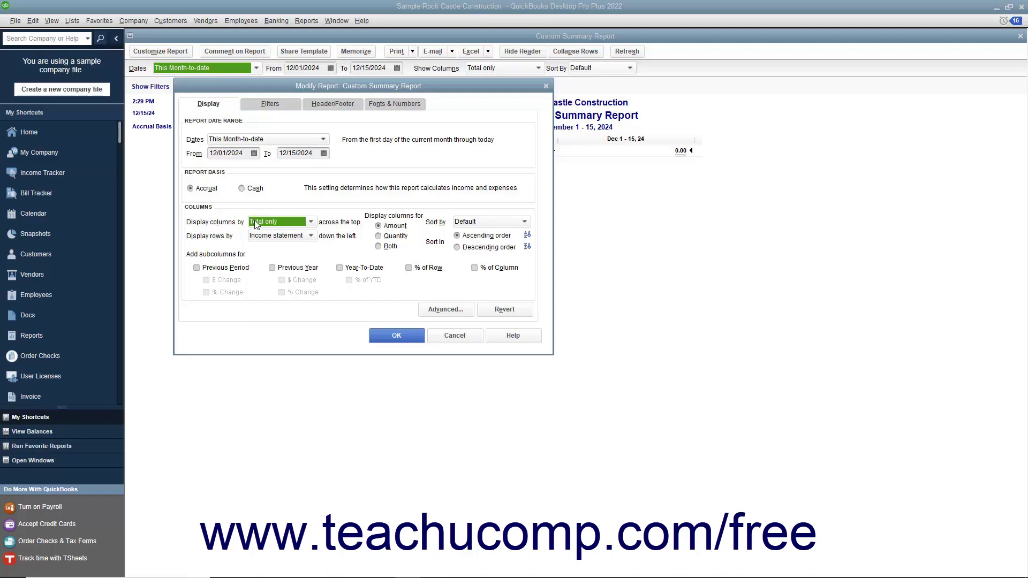
click(378, 226)
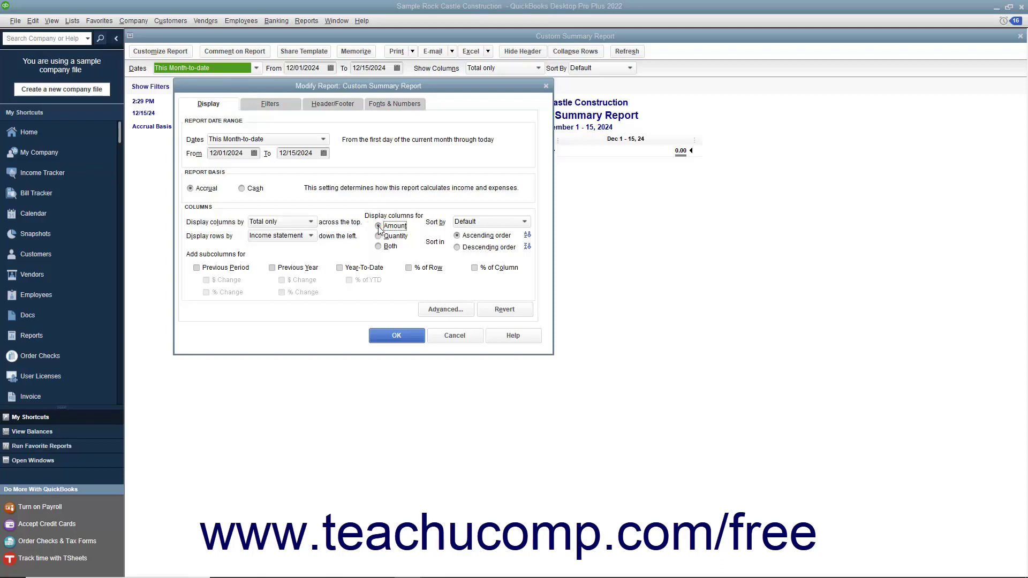
click(465, 223)
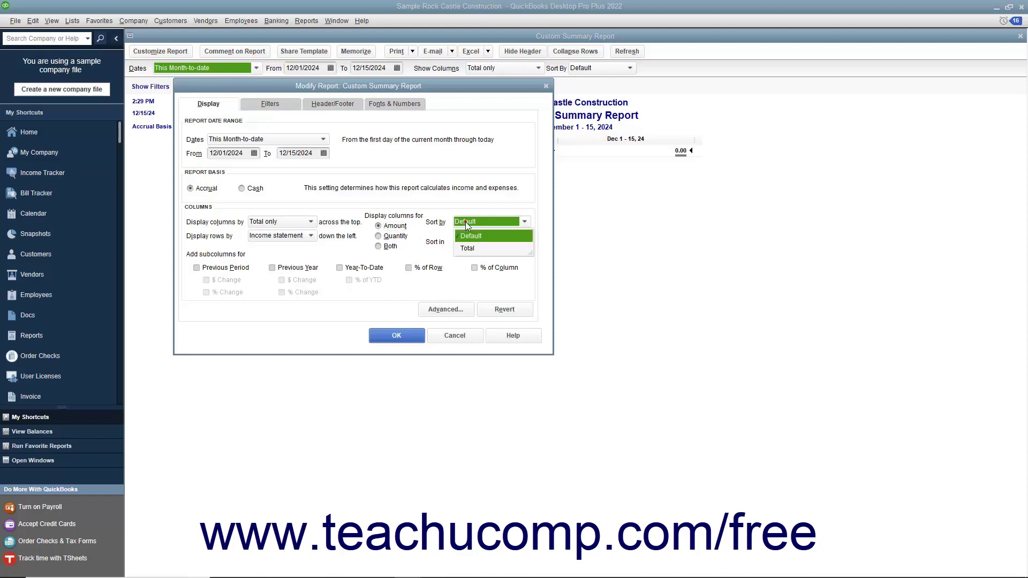
click(465, 226)
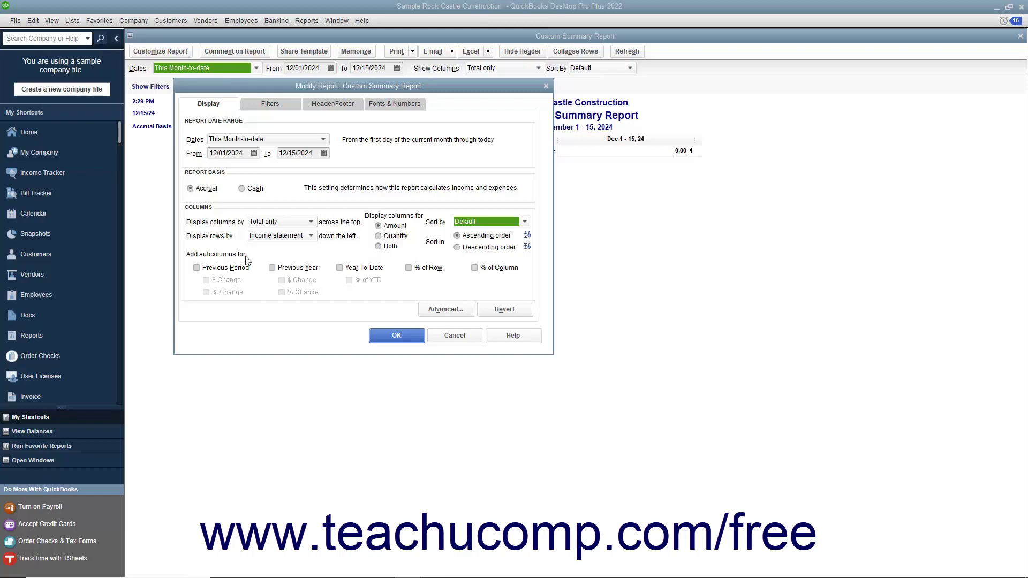
- Add Previous Period subcolumns to the custom summary report, including both $ Change and % Change
click(211, 269)
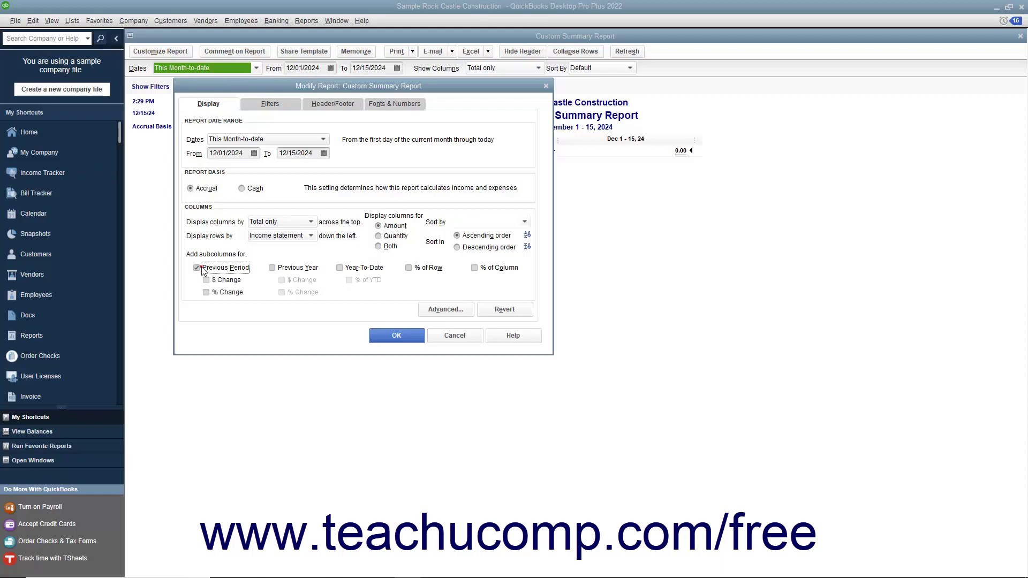
click(207, 281)
click(207, 293)
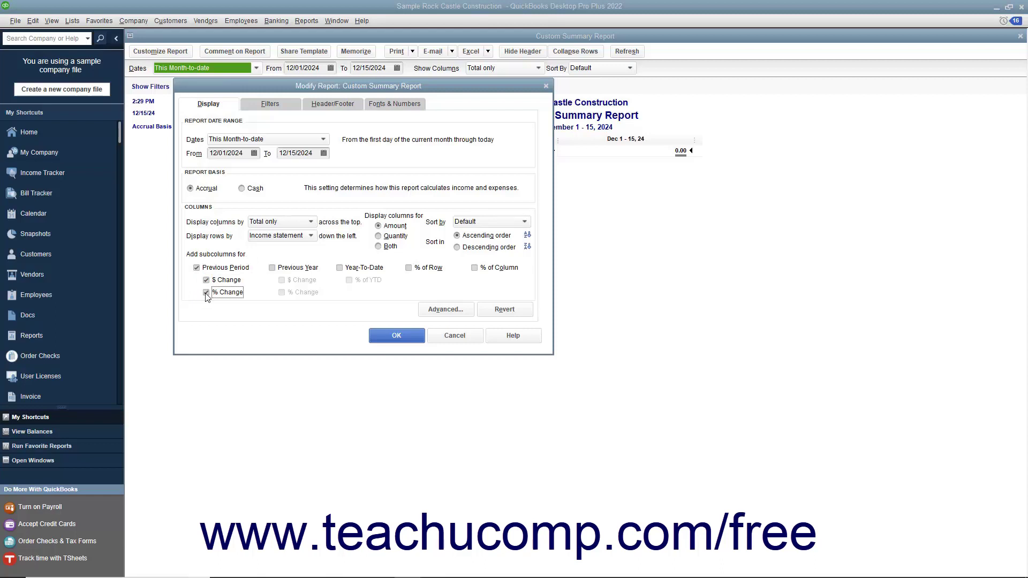
- Keep display rows and columns set to Active in the advanced options, apply the modifications, and close the custom summary report
click(436, 311)
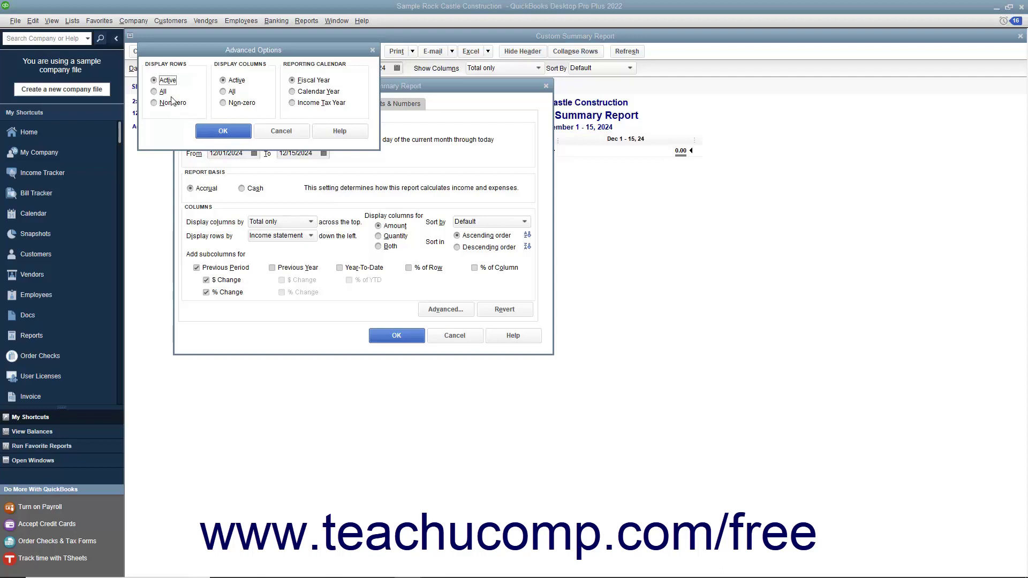
click(239, 81)
click(238, 131)
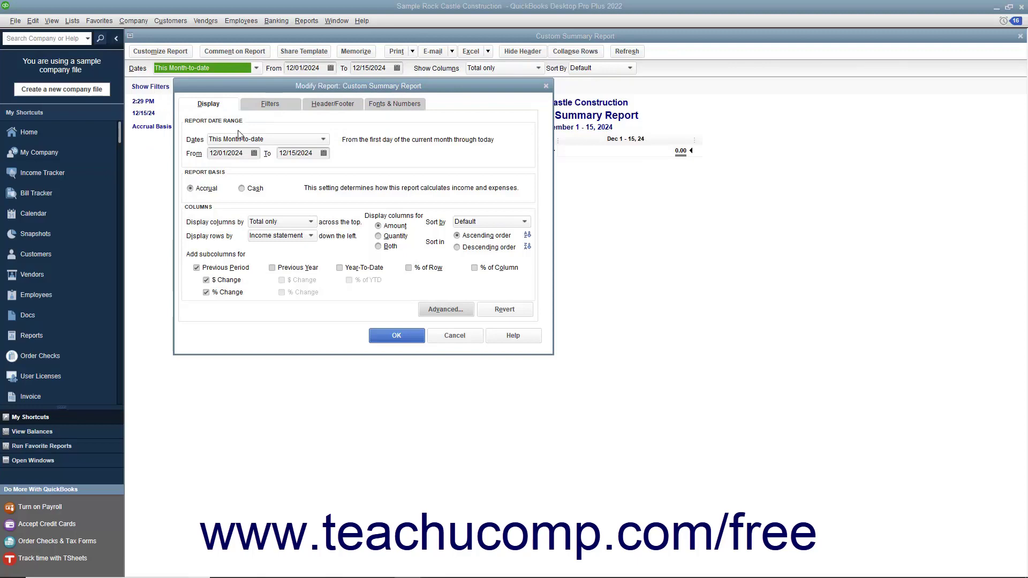
click(380, 339)
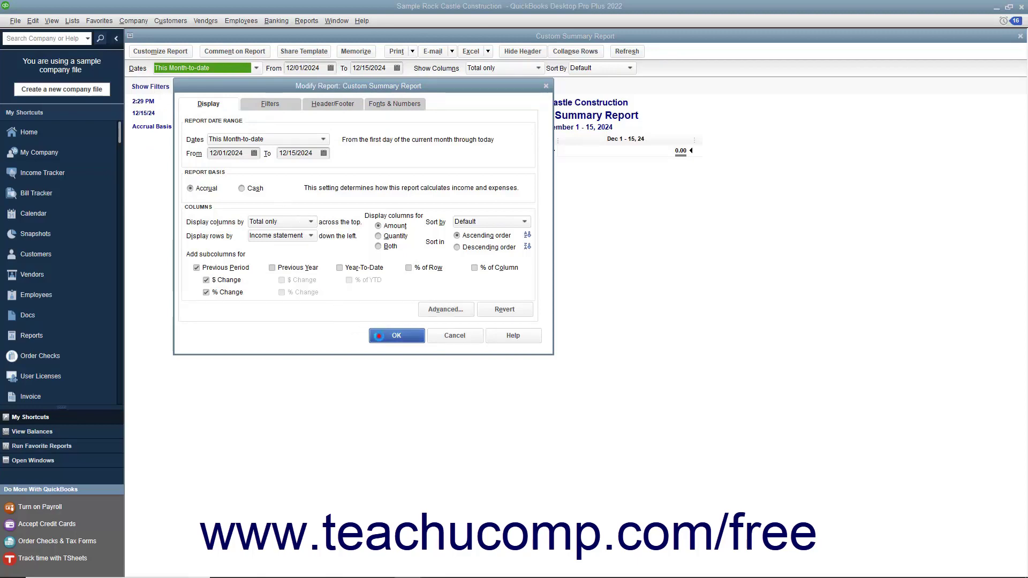
click(1020, 36)
- Customize the Open Invoices report by setting its Paid Status filter to Closed
click(160, 52)
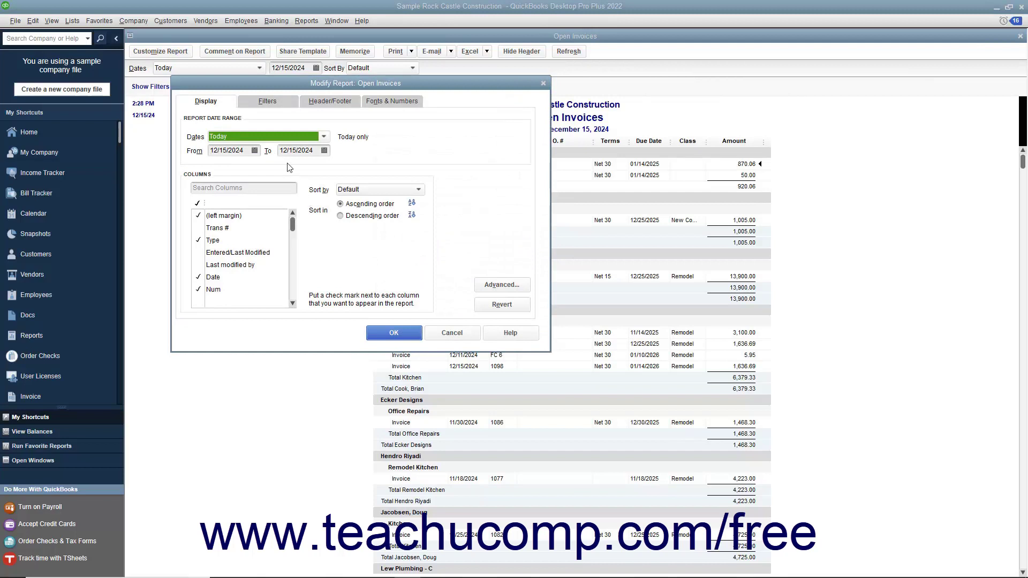
click(281, 105)
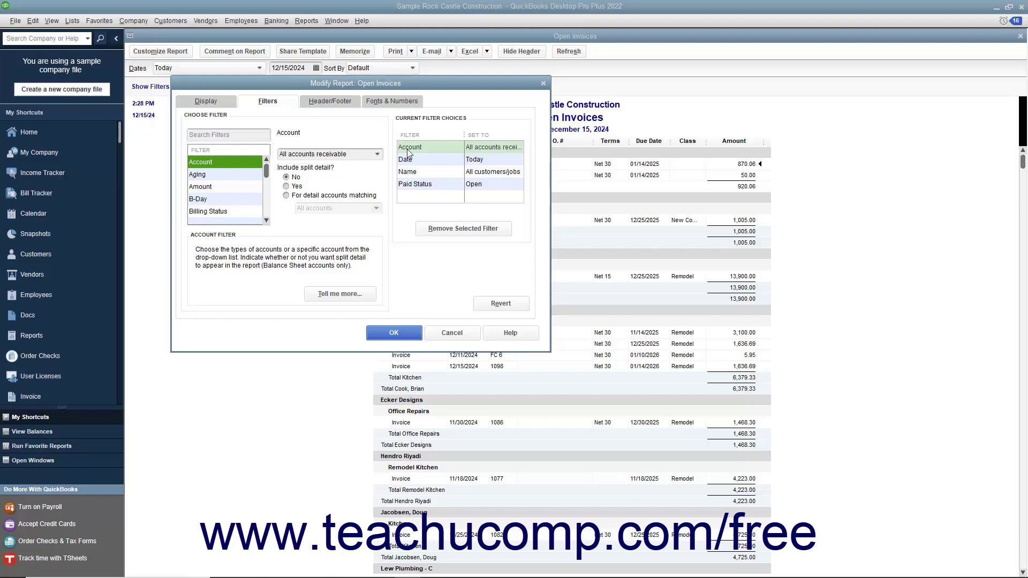
click(415, 184)
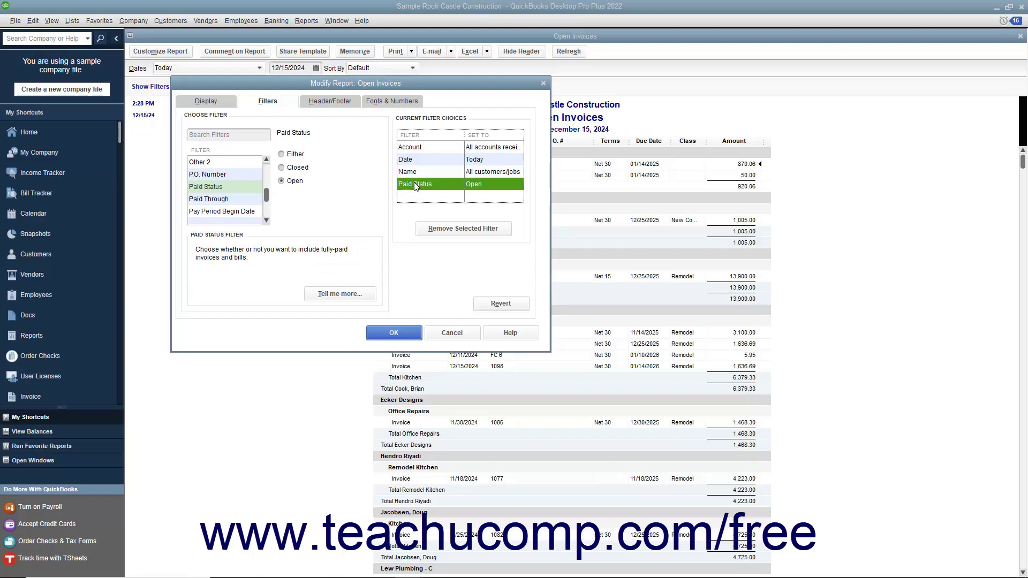
click(298, 169)
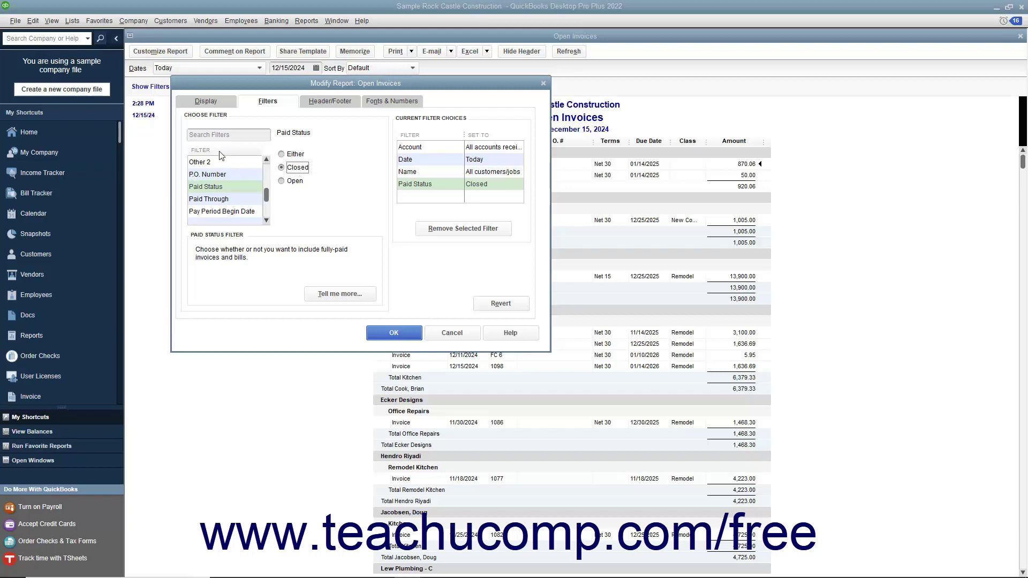
- Add a TransactionType filter set to Invoice, and select the Name filter among the current filter choices
scroll(230, 198, down, 3)
click(233, 212)
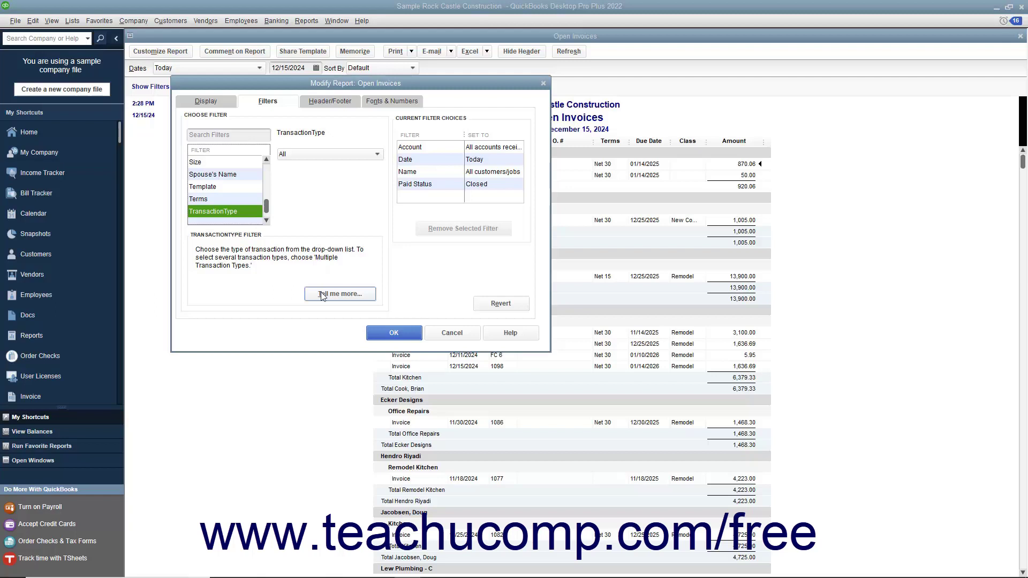
click(348, 155)
click(316, 230)
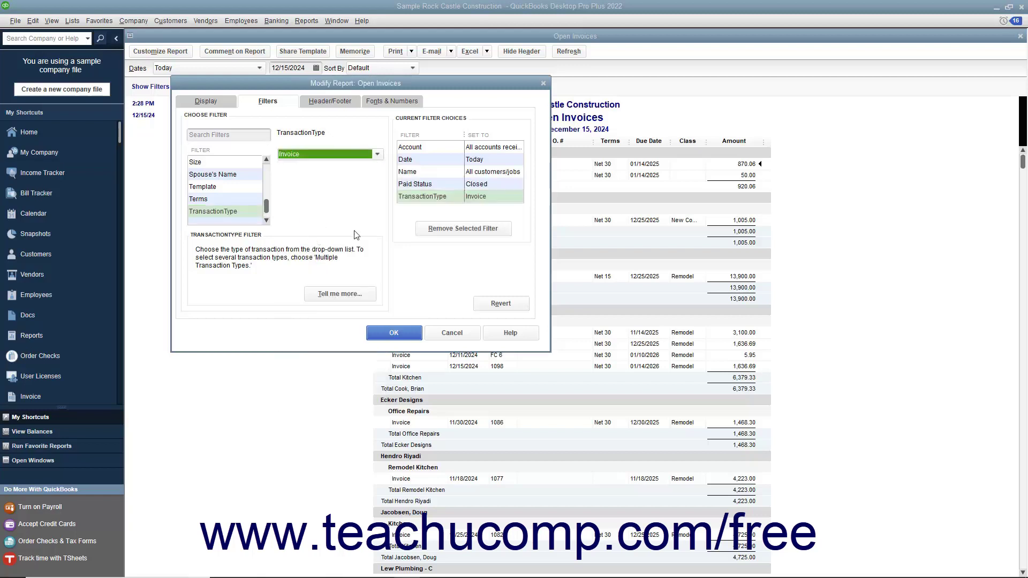
click(409, 177)
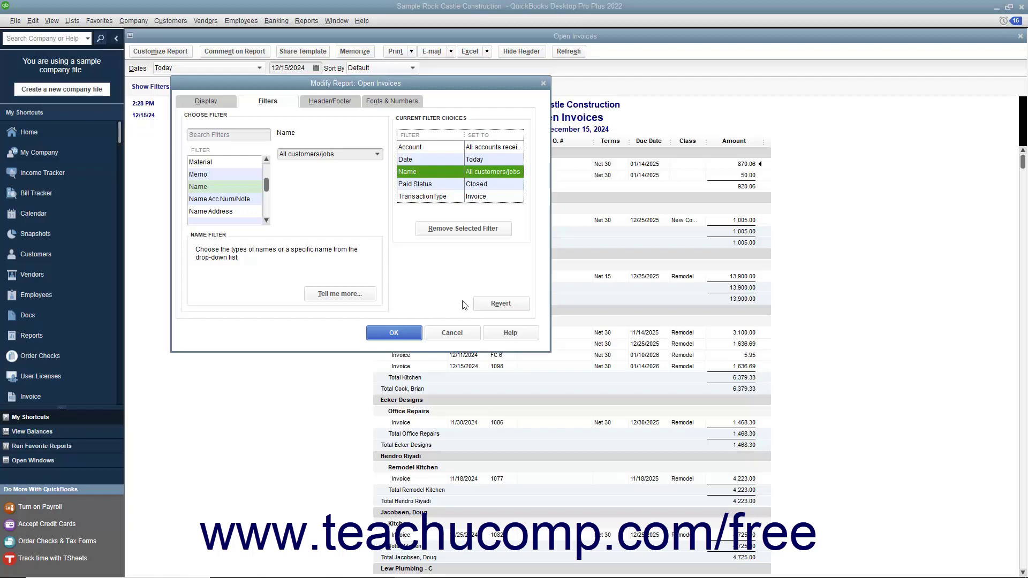
- Change the report title in the header to "Closed Invoices" and keep the page layout alignment at Standard
click(338, 103)
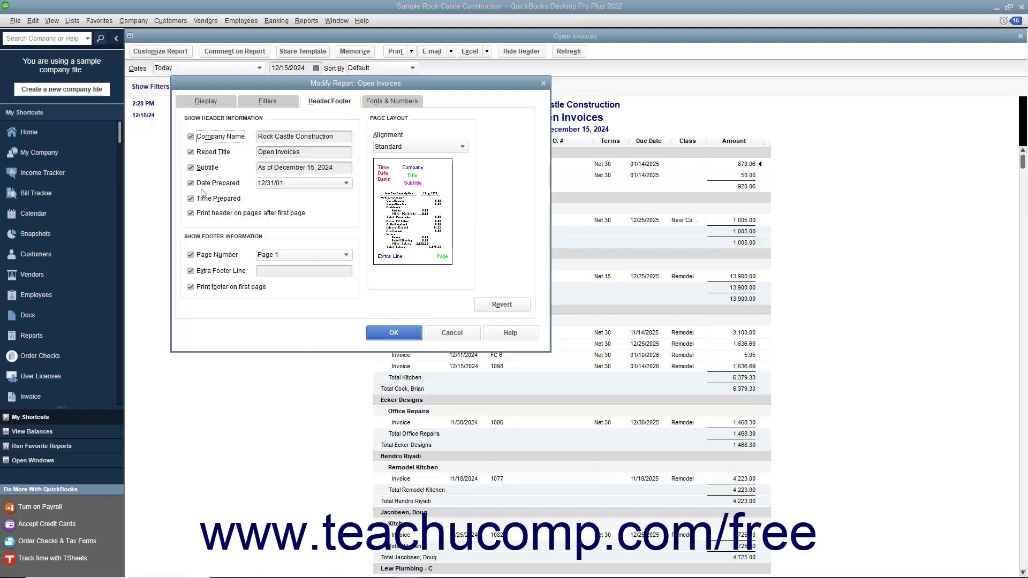
click(273, 152)
key(BackSpace)
key(BackSpace)
key(BackSpace)
key(BackSpace)
key(BackSpace)
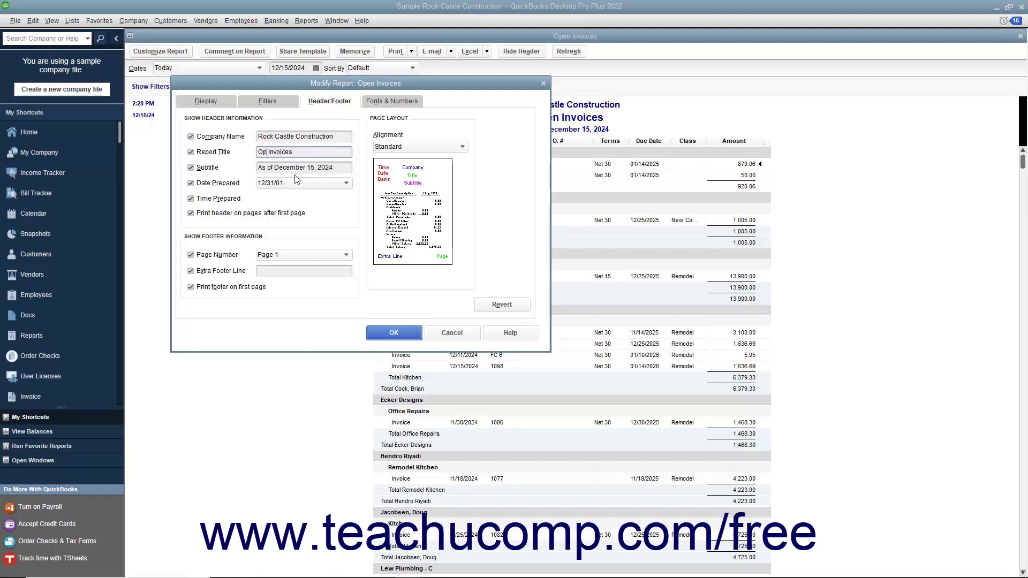
text(Closed)
click(411, 147)
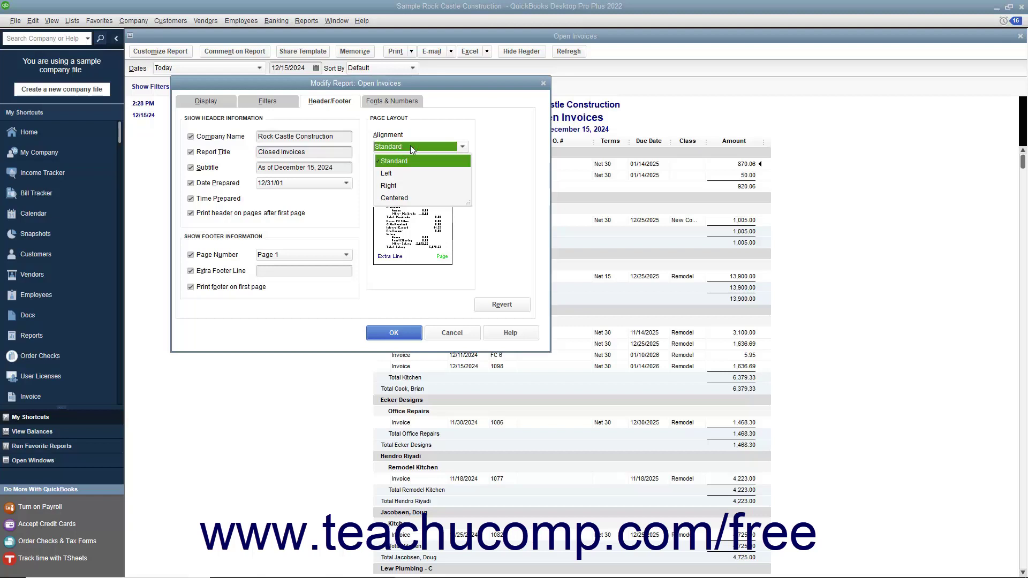
click(410, 145)
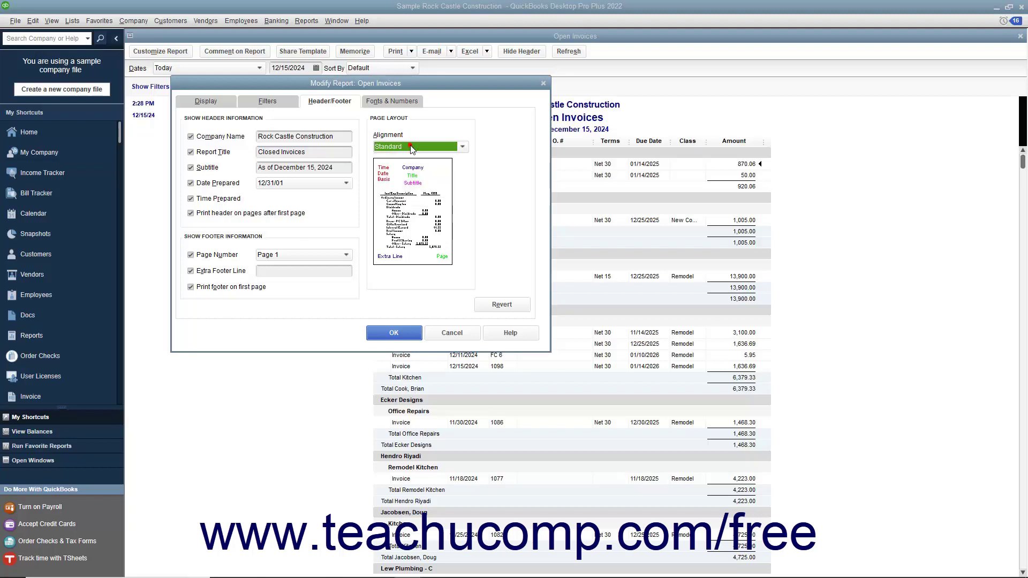
- Set the Report Title font color to Red without changing related fonts, and apply the report modifications
click(395, 101)
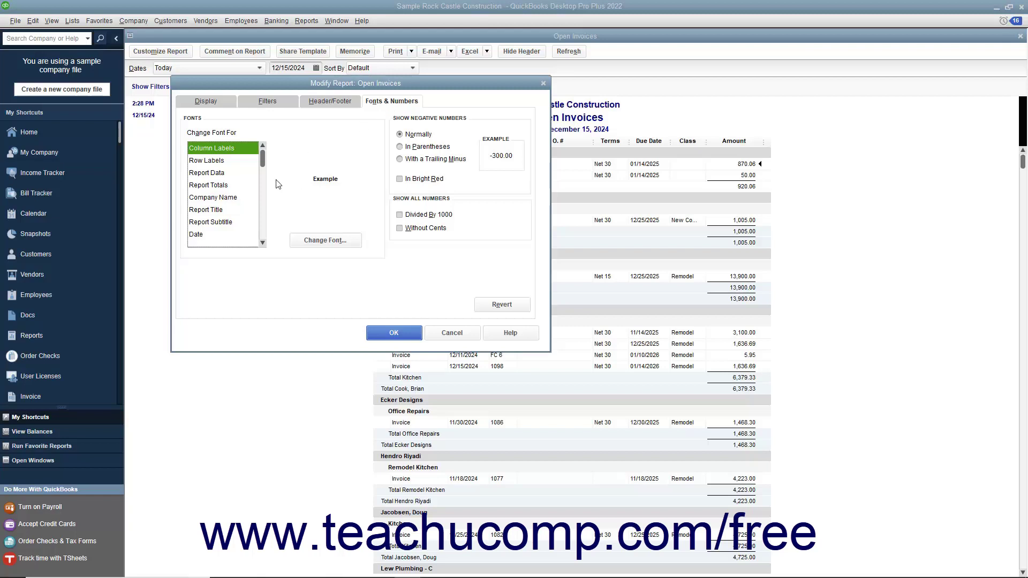
click(228, 209)
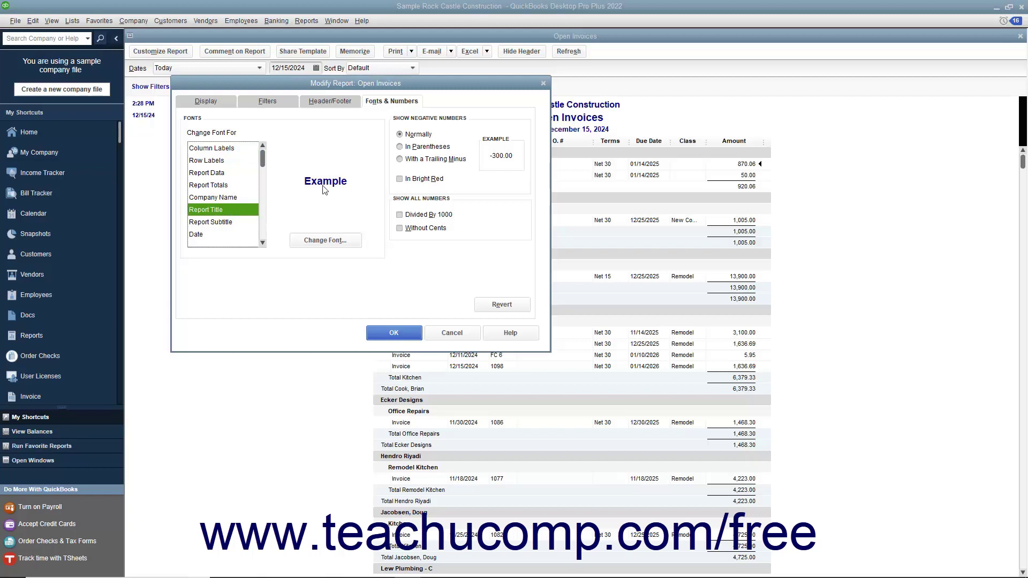
click(328, 242)
click(327, 244)
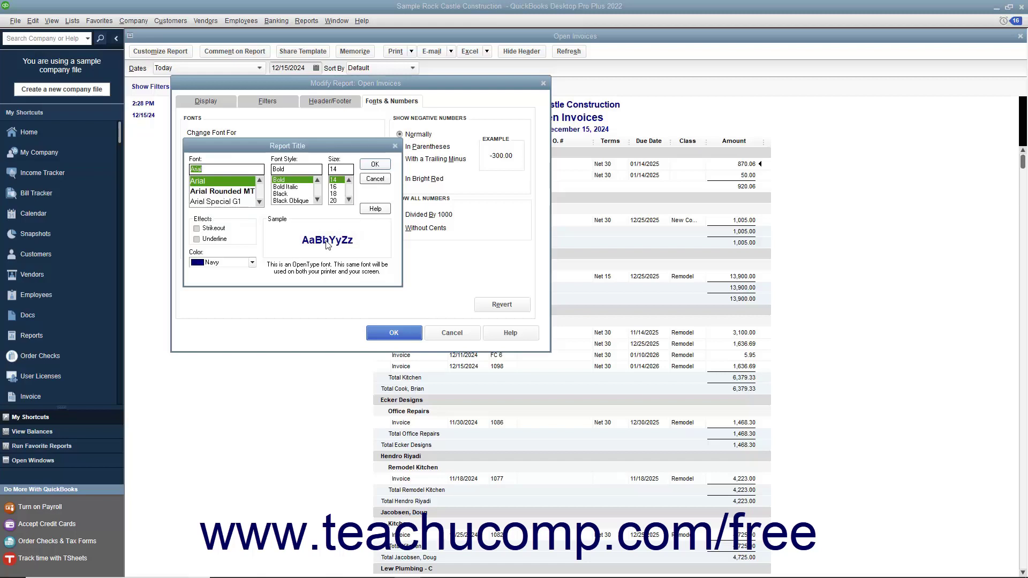
click(252, 262)
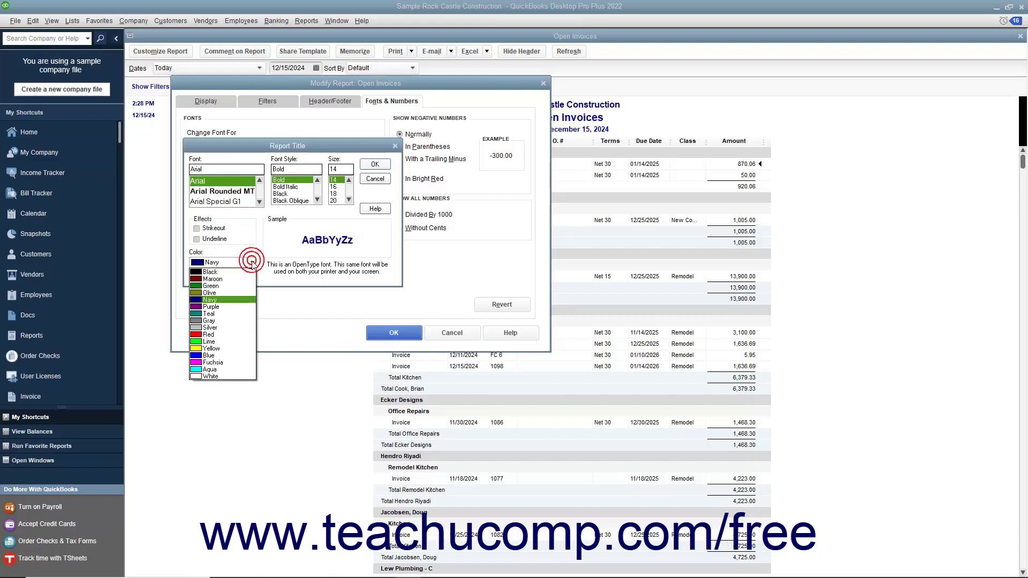
click(225, 335)
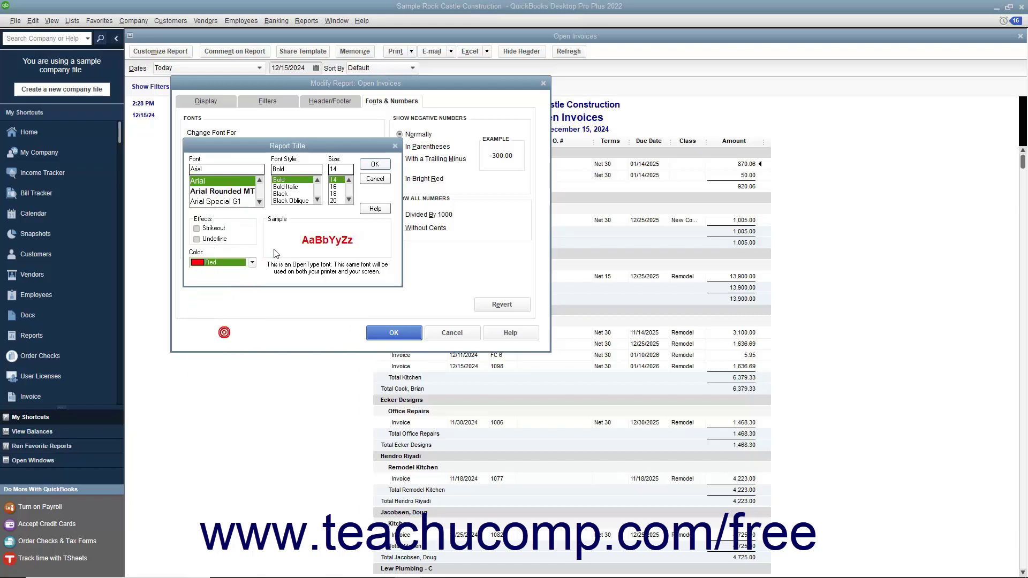
click(368, 167)
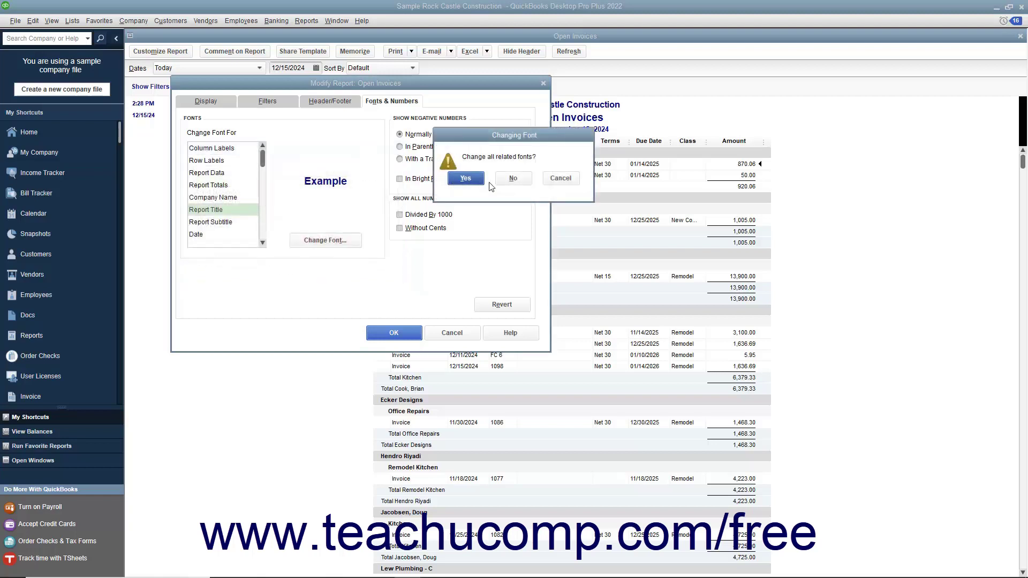
click(501, 180)
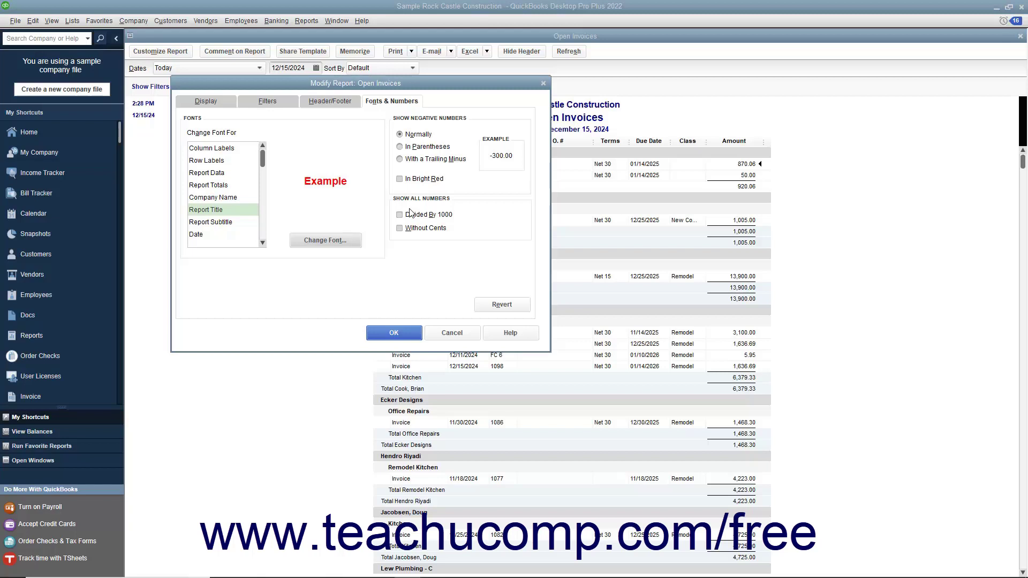
click(392, 333)
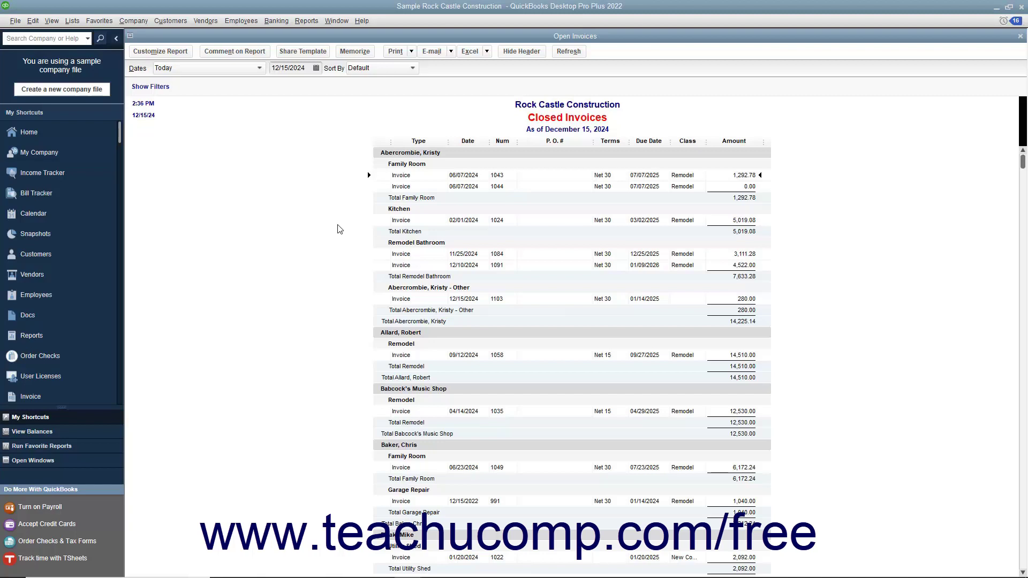
- Show the filters applied to the report, review the Account filter's settings, and hide the filters again
click(155, 87)
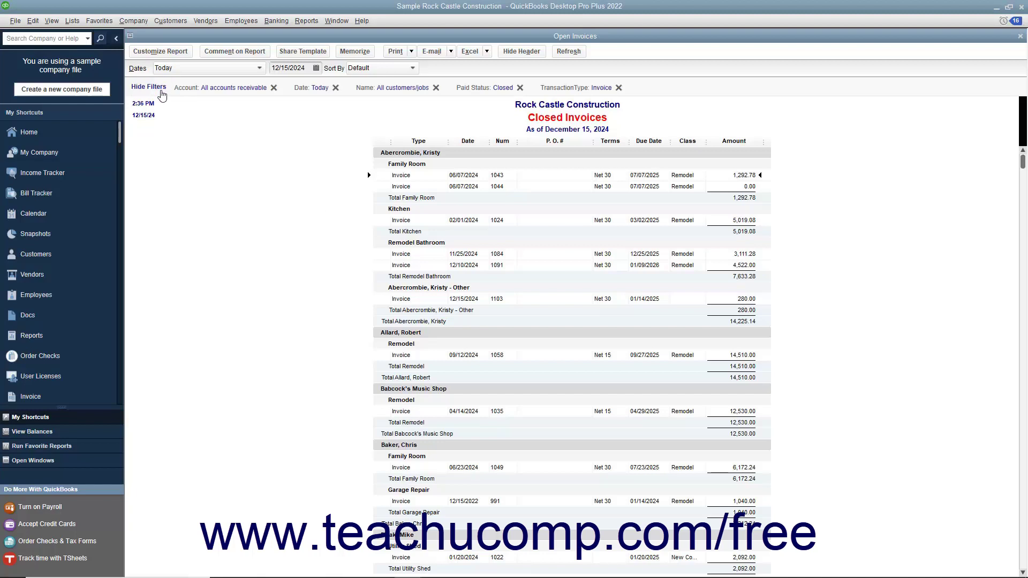
click(207, 92)
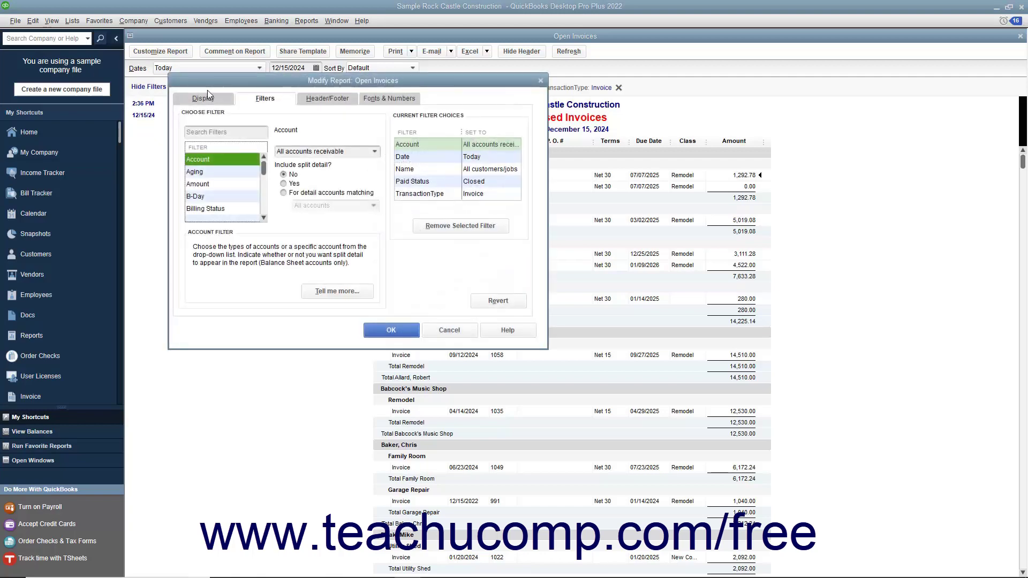
click(392, 331)
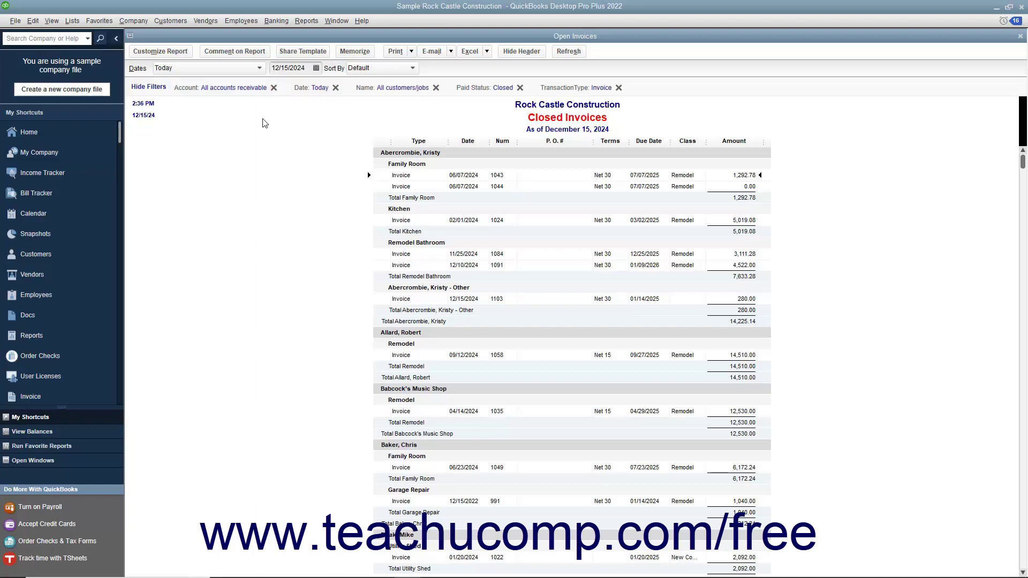
click(149, 91)
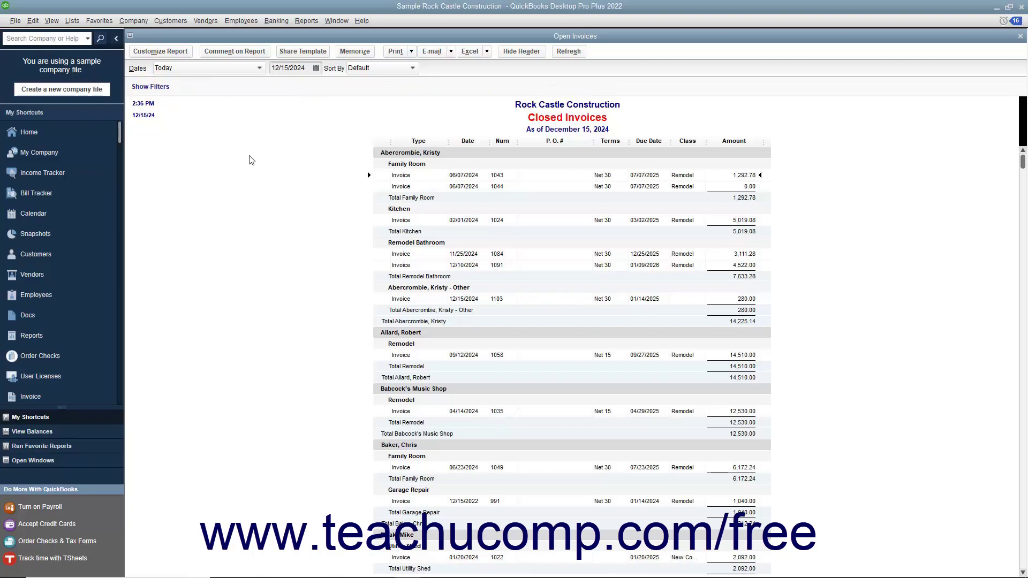